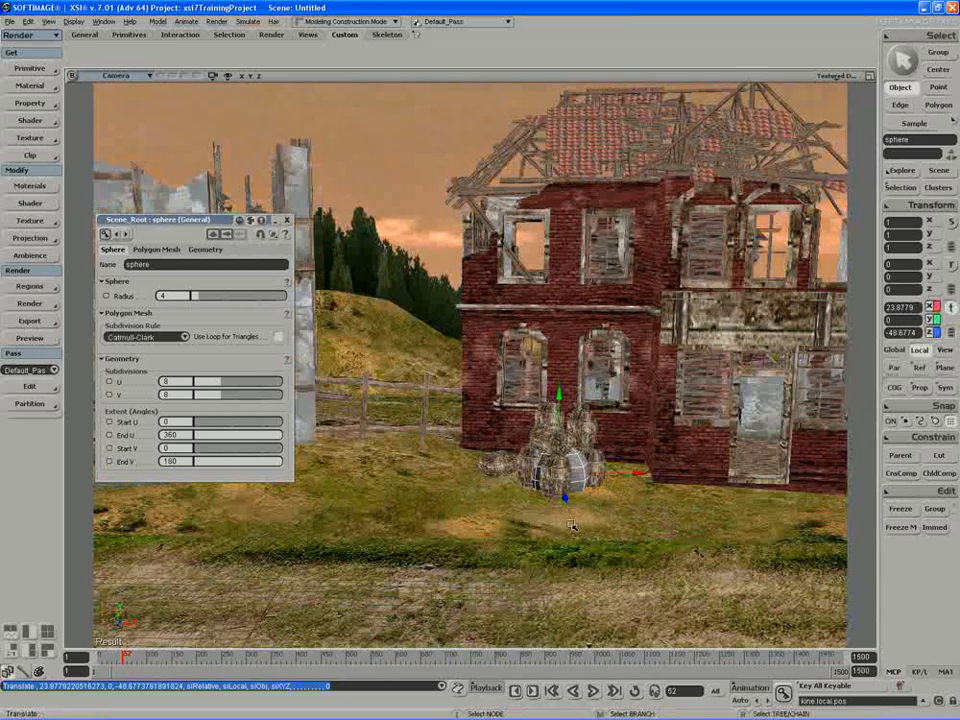
# Set the sphere's Start V extent angle to 95.51 and rename the sphere as emitter.
pyautogui.moveTo(203, 449); pyautogui.dragTo(241, 453)
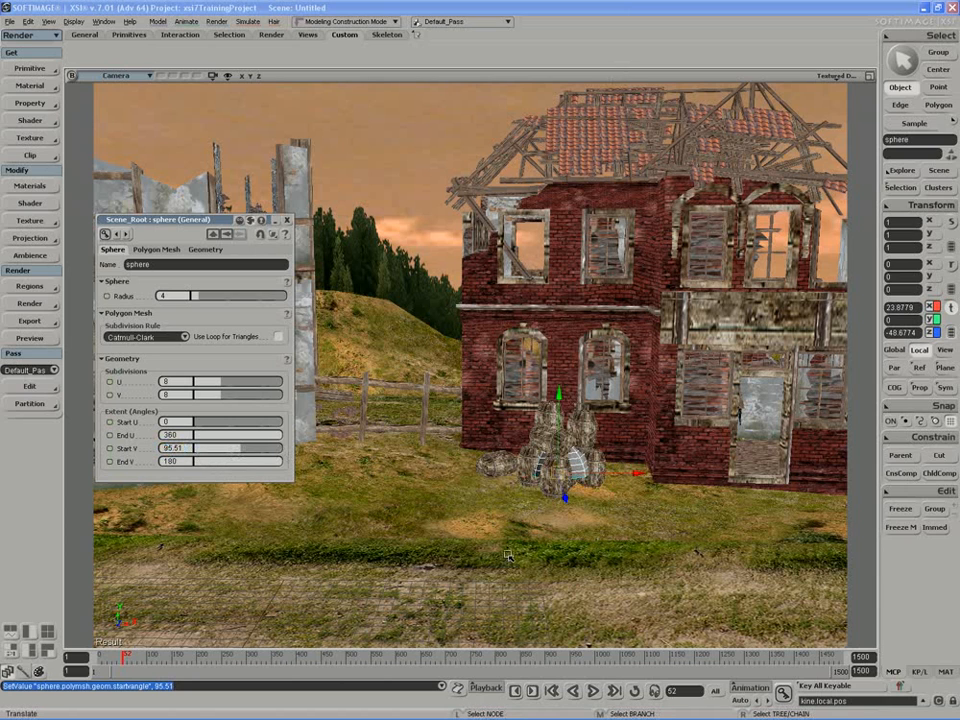
pyautogui.press('s')
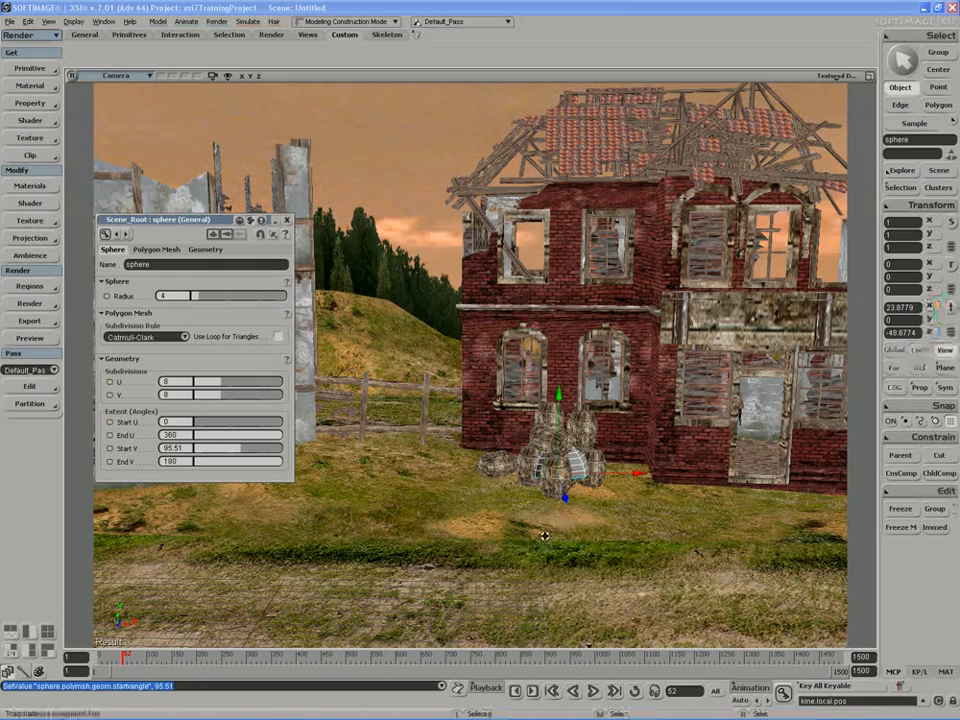
pyautogui.moveTo(542, 536); pyautogui.dragTo(503, 520)
pyautogui.doubleClick(155, 266)
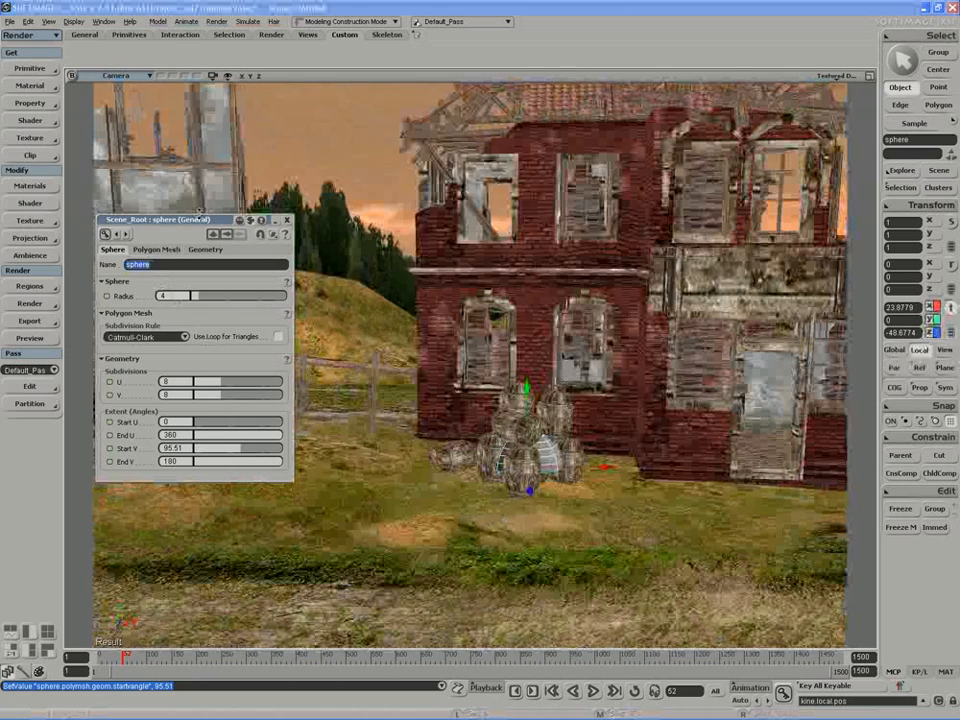
pyautogui.write('smitter')
pyautogui.press('Return')
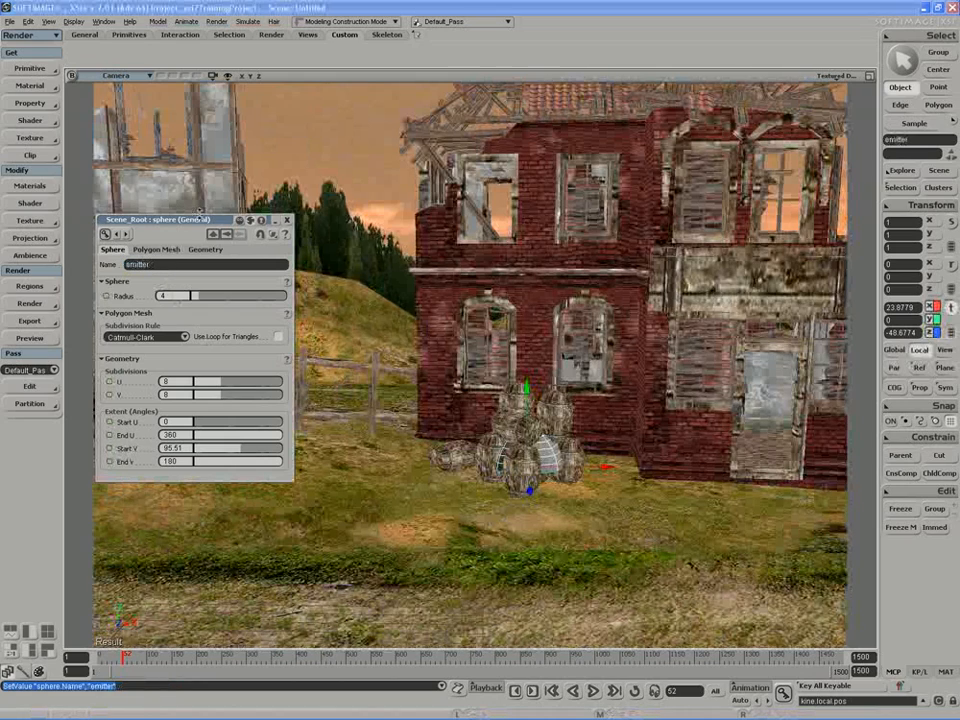
pyautogui.click(287, 219)
# Create an ICE particle emission from the selected emitter sphere.
pyautogui.press('space')
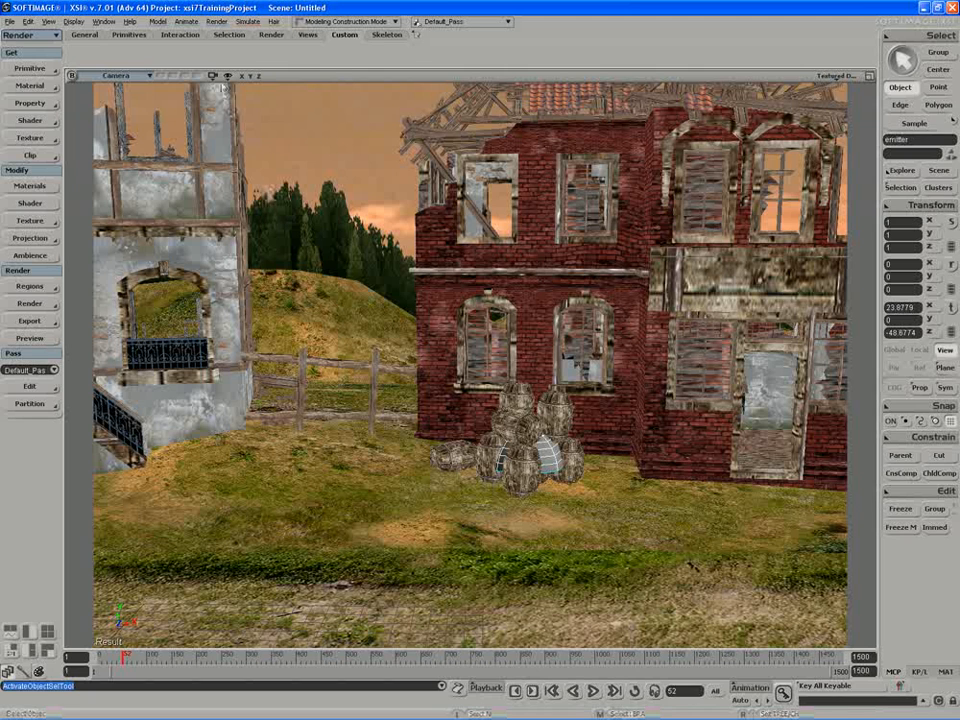
pyautogui.click(246, 21)
pyautogui.moveTo(258, 94)
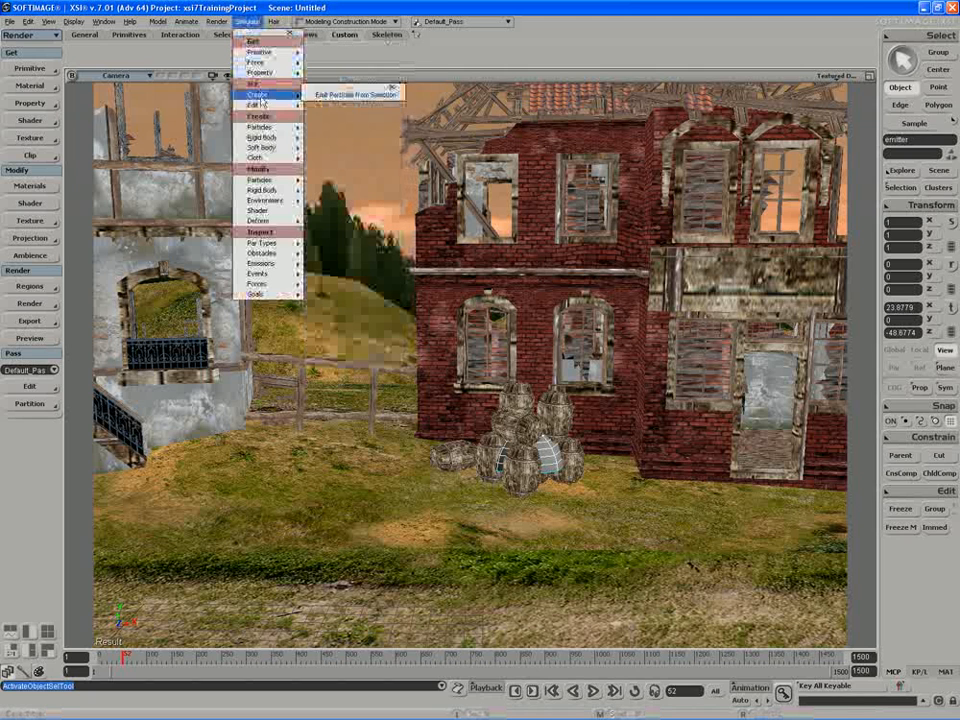
pyautogui.click(356, 95)
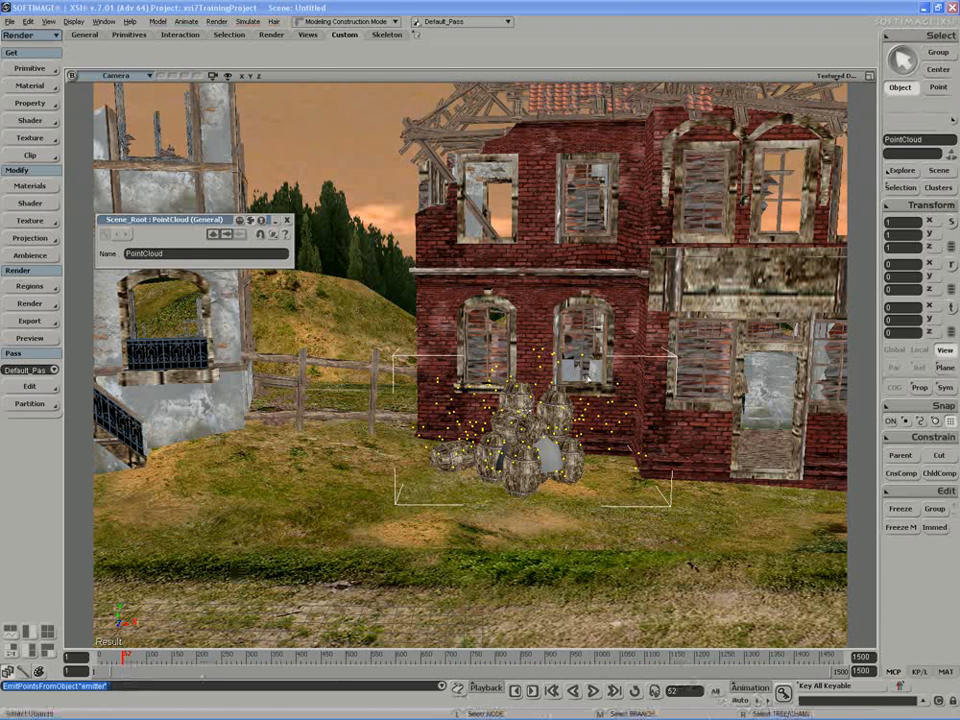
# Open the point cloud's ICE tree for editing, with the barrels visible in the camera view.
pyautogui.hotkey('alt', '9')
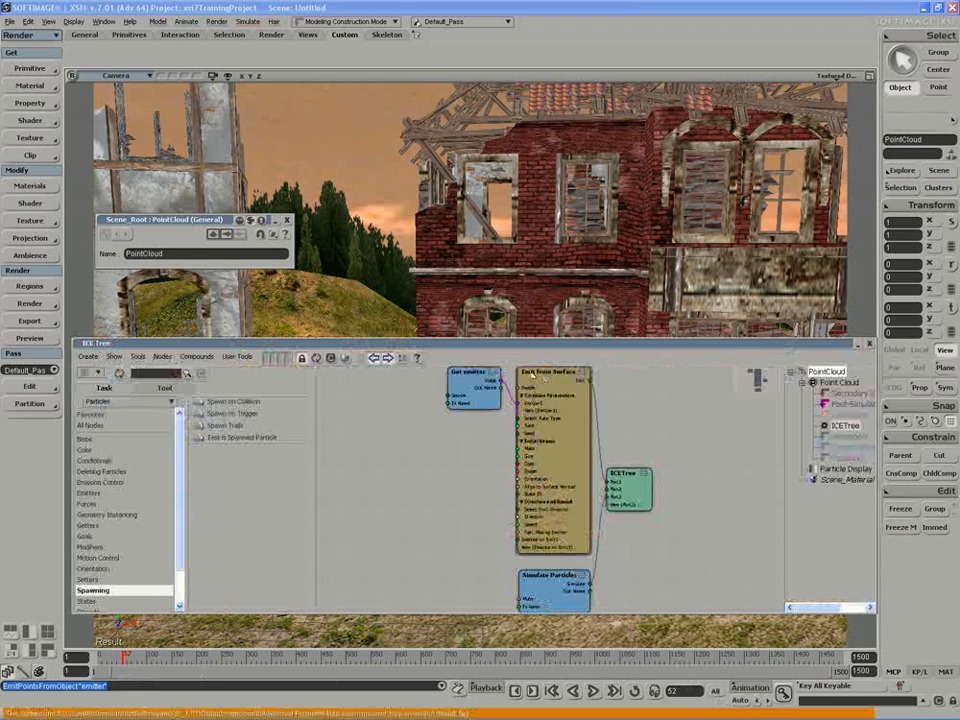
pyautogui.press('s')
pyautogui.moveTo(509, 276); pyautogui.dragTo(511, 189)
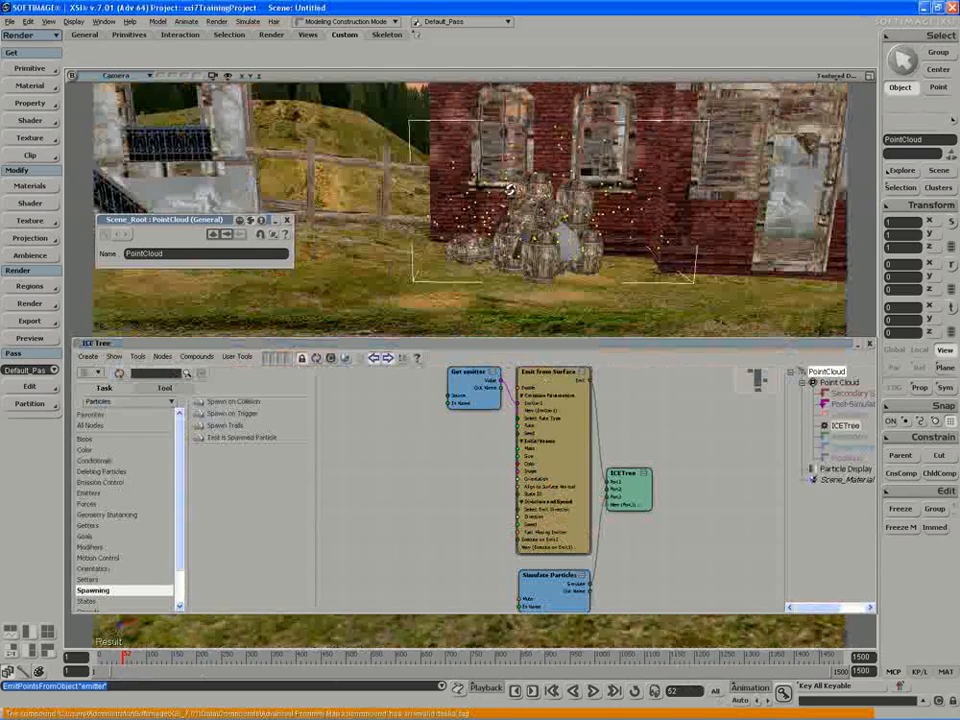
pyautogui.moveTo(511, 189); pyautogui.dragTo(585, 173, button='middle')
pyautogui.moveTo(548, 478); pyautogui.dragTo(618, 499)
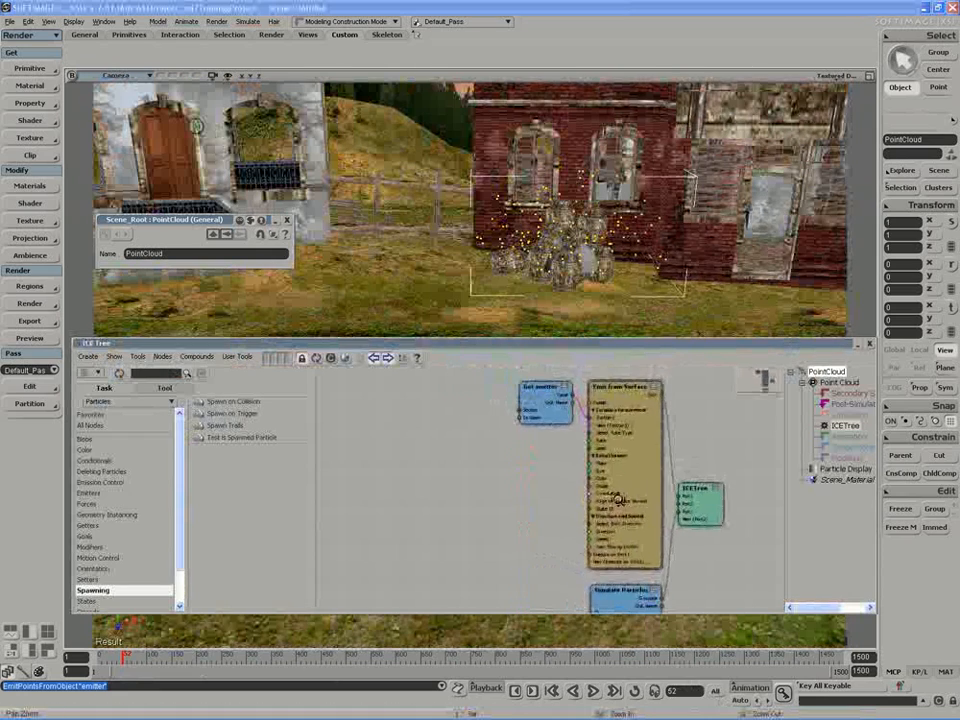
pyautogui.moveTo(618, 499); pyautogui.dragTo(610, 510, button='middle')
pyautogui.moveTo(610, 510); pyautogui.dragTo(640, 520)
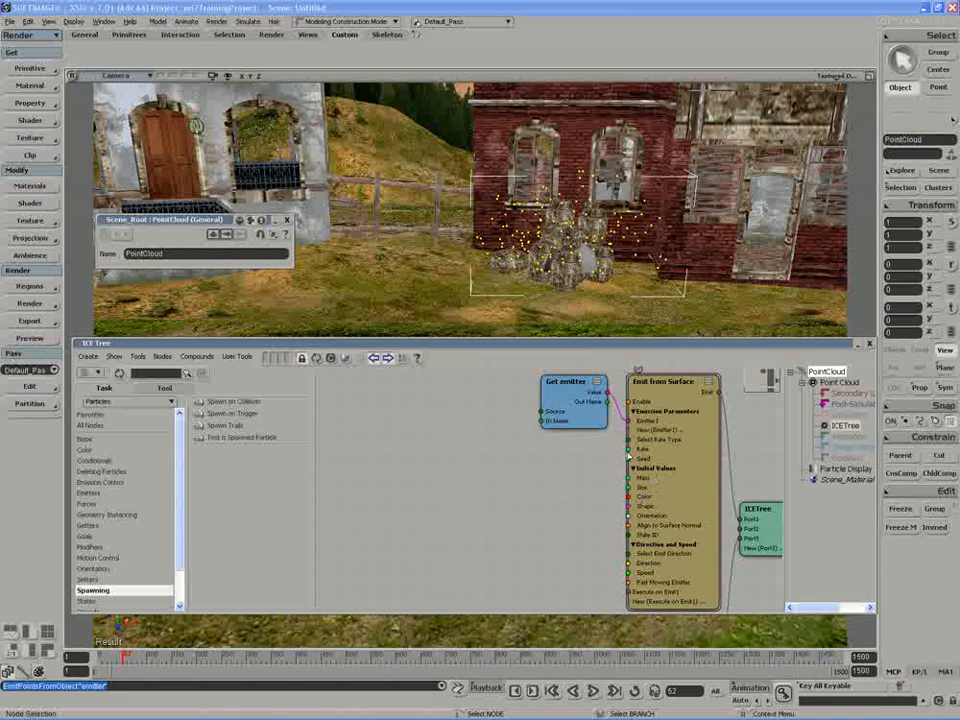
# Examine the emission parameters of the Emit from Surface node, such as rate, size and speed.
pyautogui.doubleClick(659, 456)
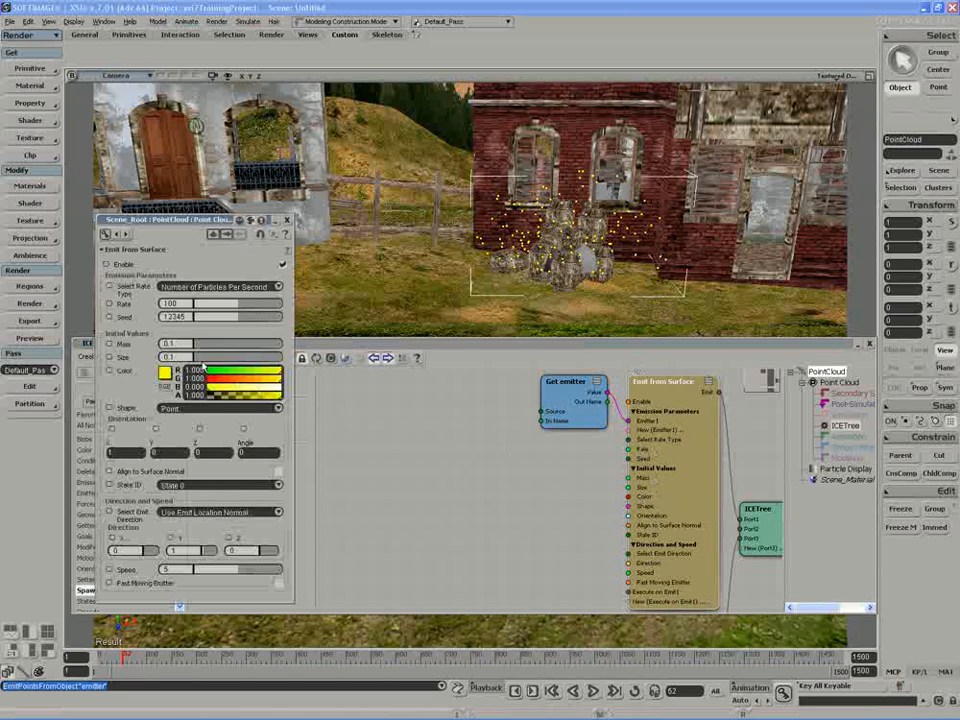
pyautogui.click(166, 303)
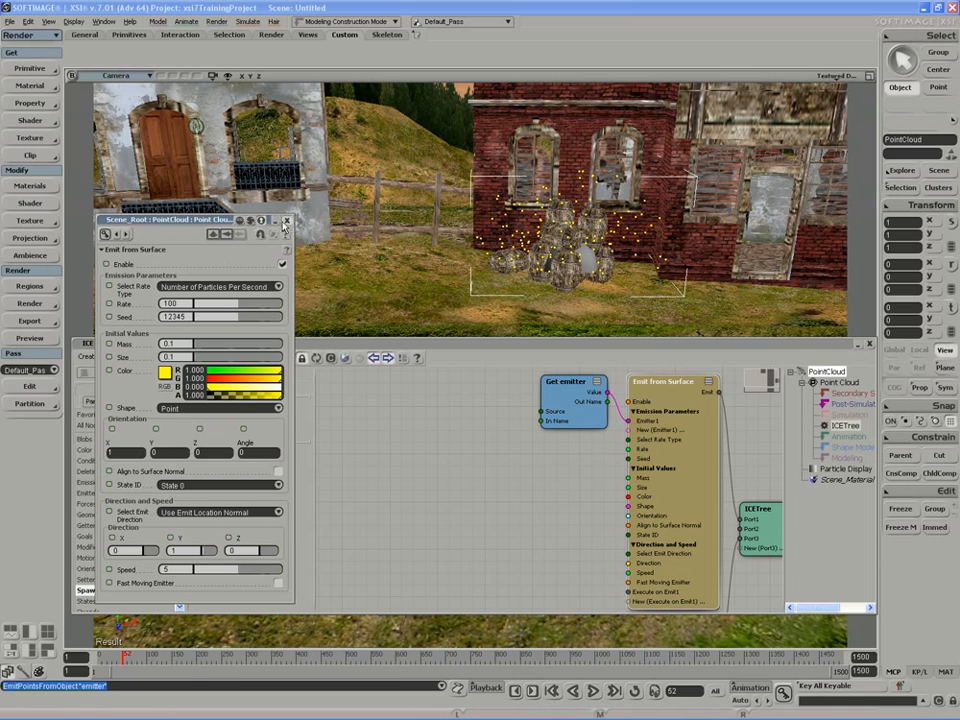
pyautogui.click(286, 221)
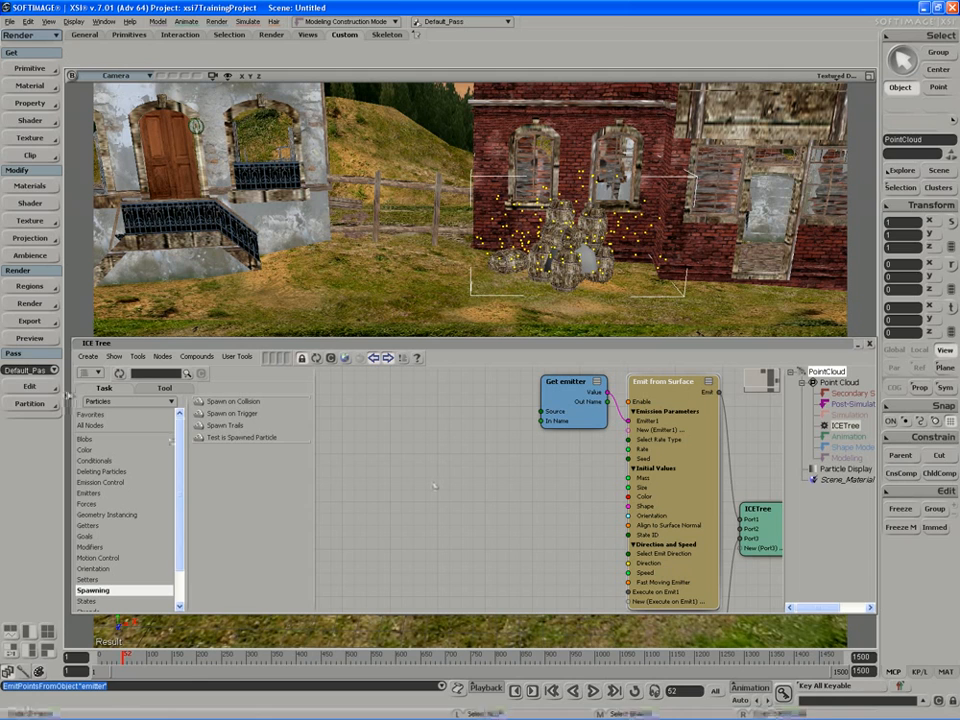
# Filter the ICE node library by "time".
pyautogui.click(150, 376)
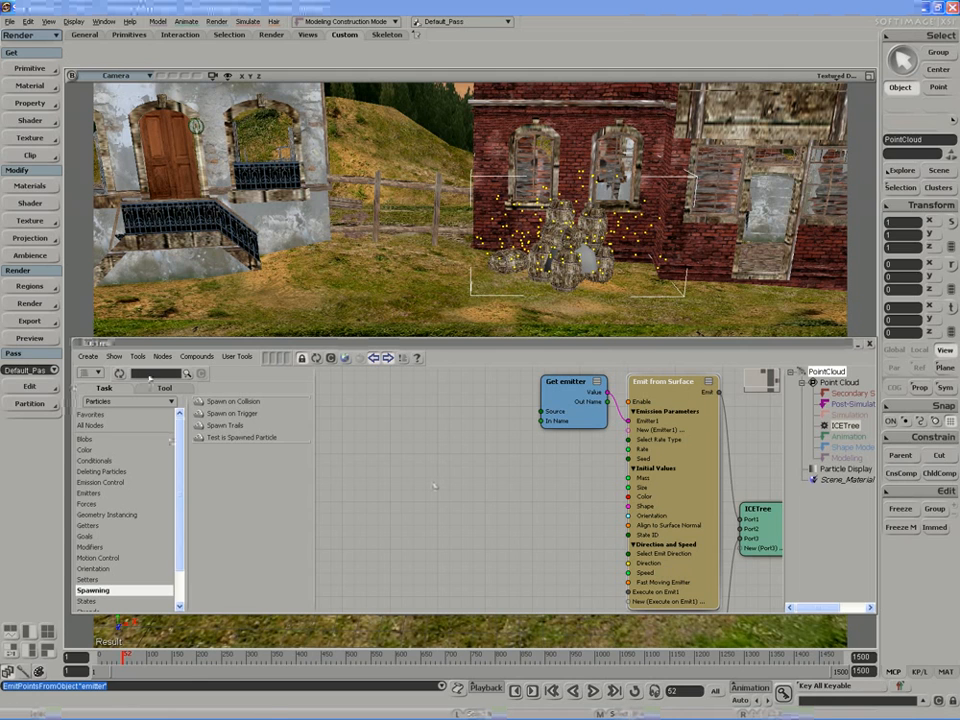
pyautogui.write('this')
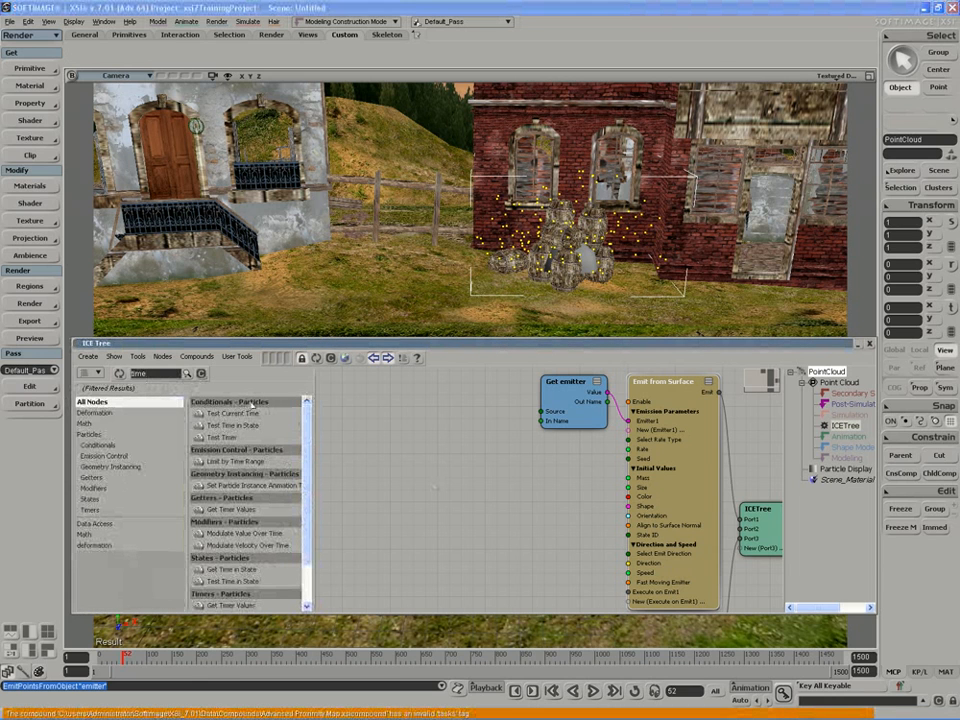
pyautogui.moveTo(228, 413); pyautogui.dragTo(405, 468)
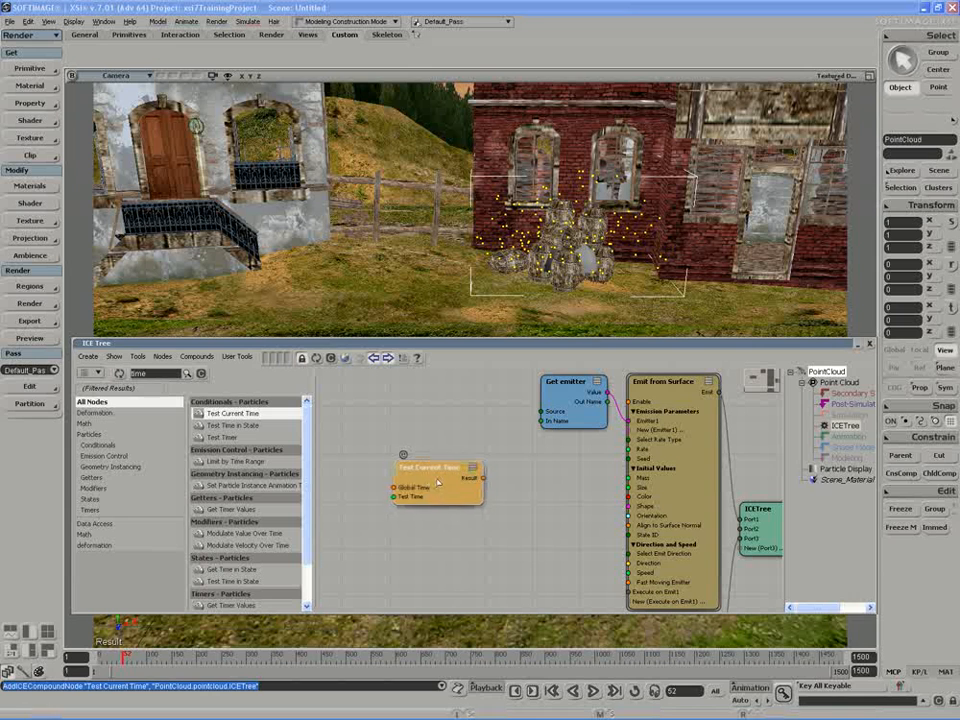
pyautogui.moveTo(308, 458); pyautogui.dragTo(308, 484)
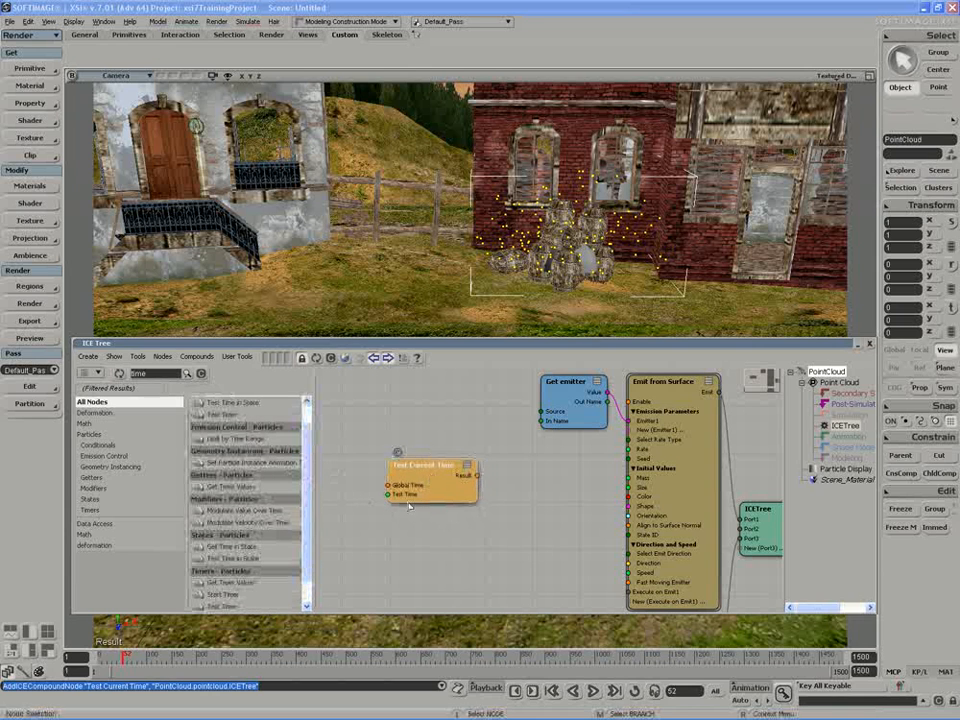
pyautogui.press('Delete')
# Add a Current Time node to the ICE tree and clear the node filter.
pyautogui.scroll(-1, 247, 597)
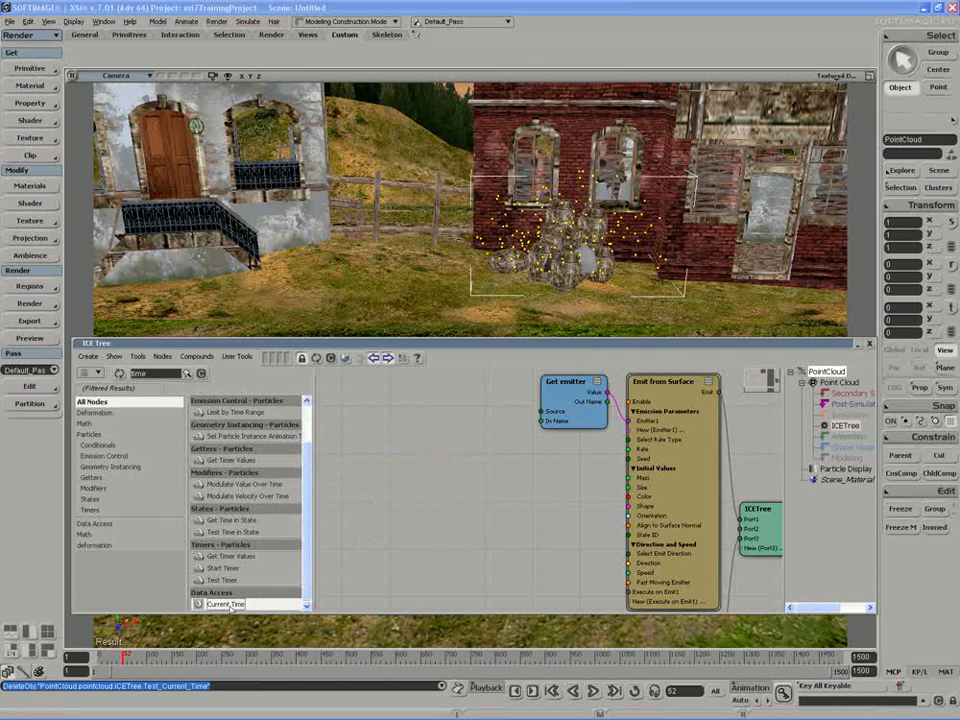
pyautogui.moveTo(230, 606); pyautogui.dragTo(430, 470)
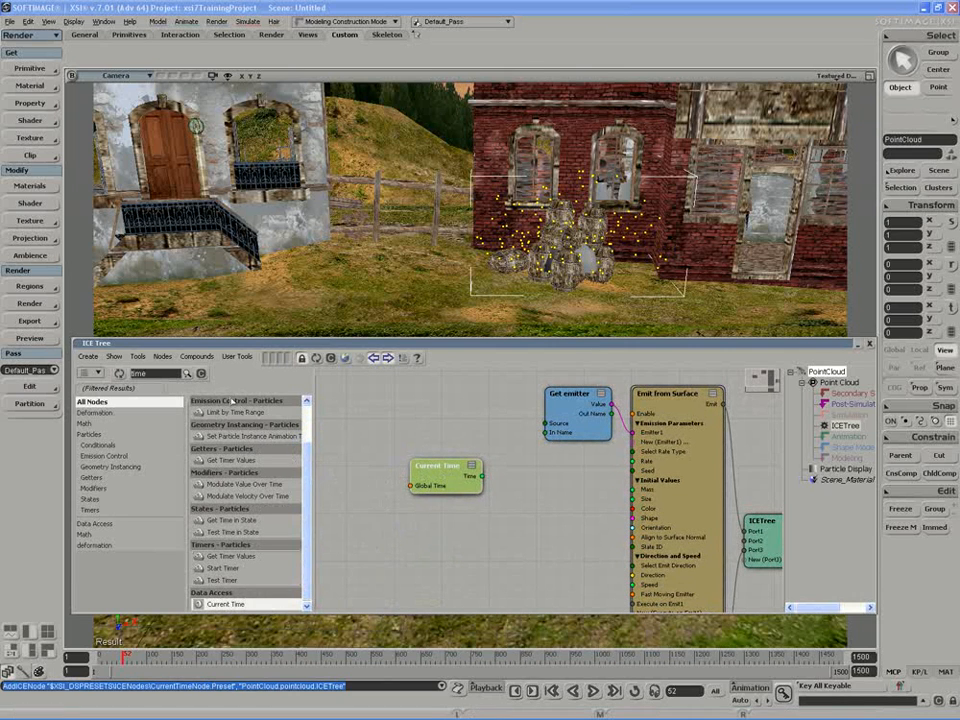
pyautogui.click(201, 374)
# Add an FCurve math node to the ICE tree and connect Current Time's output to its input.
pyautogui.click(164, 387)
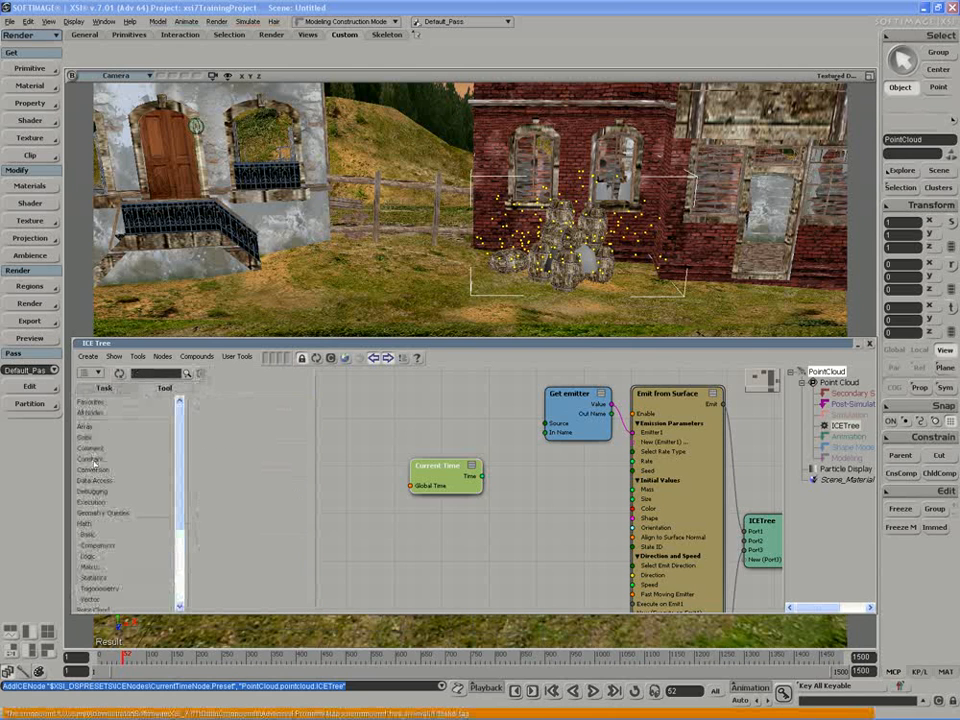
pyautogui.click(85, 524)
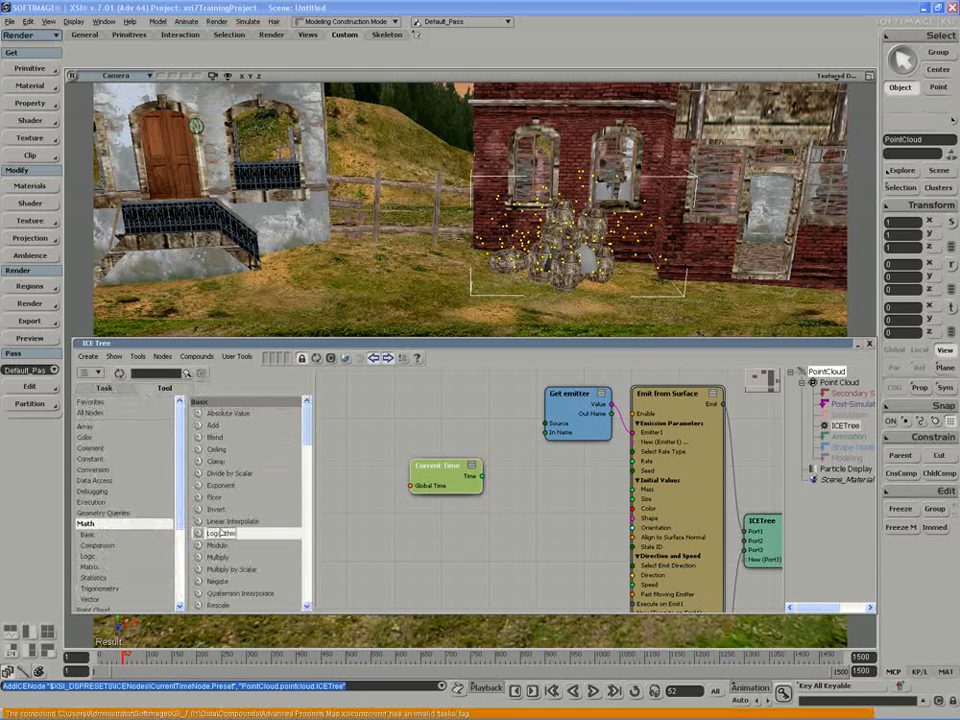
pyautogui.scroll(-3, 197, 534)
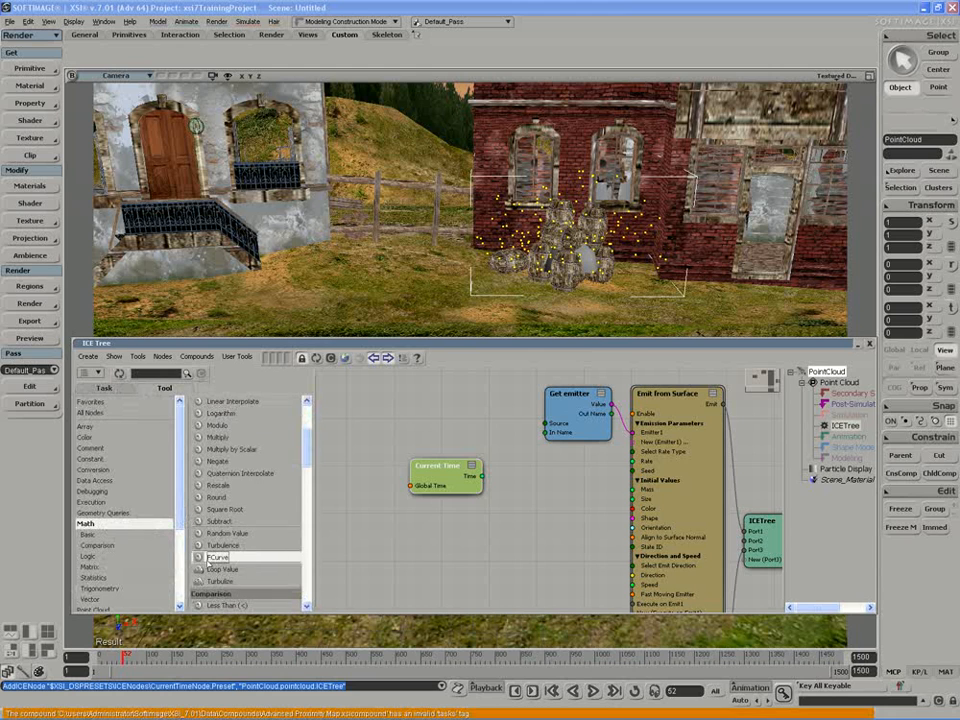
pyautogui.moveTo(216, 557); pyautogui.dragTo(505, 454)
pyautogui.moveTo(455, 483); pyautogui.dragTo(508, 480)
# Add a key midway along the FCurve node's modulating profile, at about frame 0.49 and value 0.44.
pyautogui.doubleClick(522, 460)
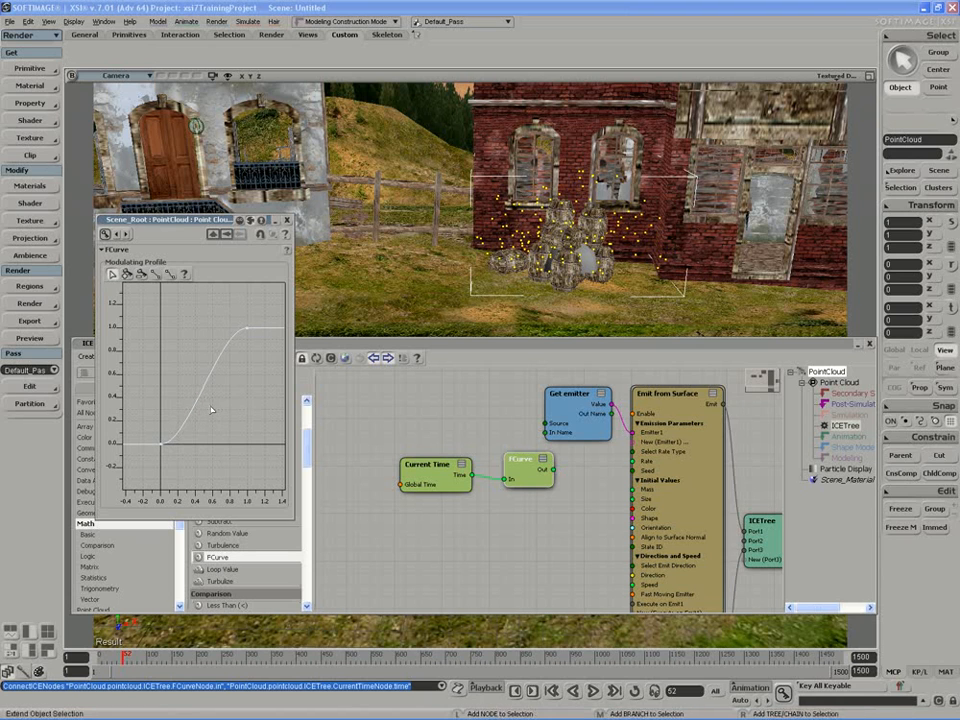
pyautogui.middleClick(202, 393)
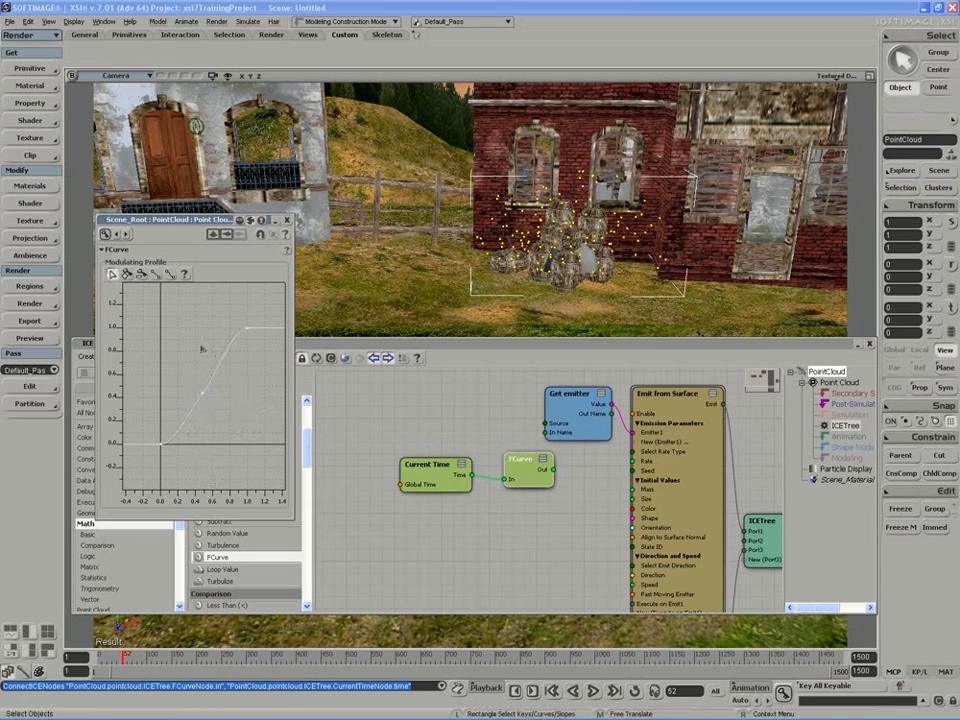
pyautogui.click(234, 432)
# Set the middle profile key's frame to 0.1 and its value to 2500 in its key properties.
pyautogui.click(202, 392)
pyautogui.rightClick(204, 393)
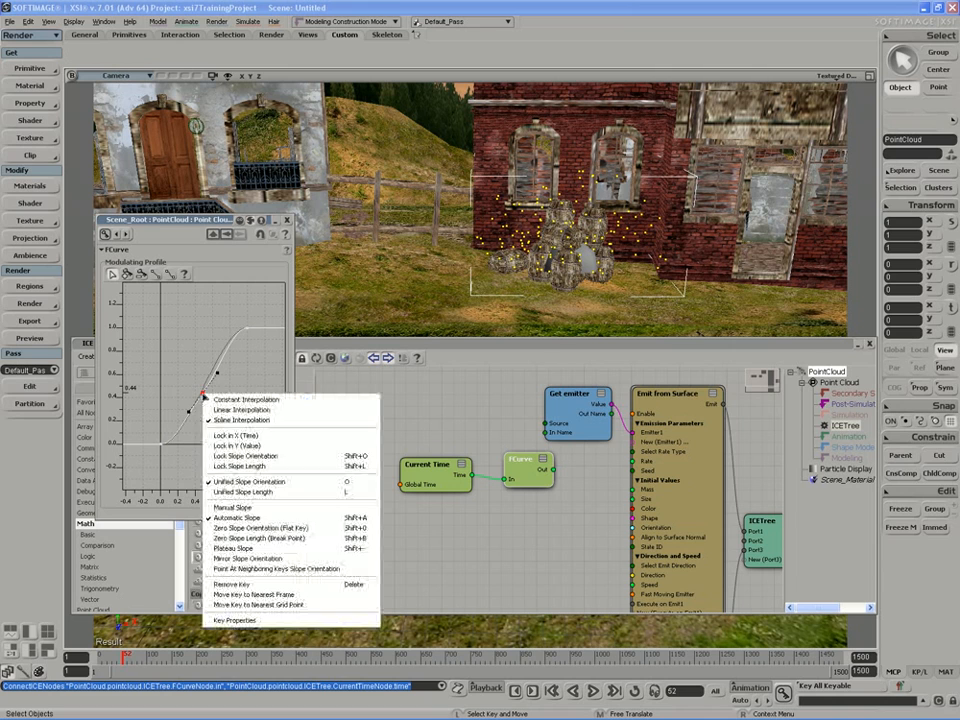
pyautogui.click(258, 539)
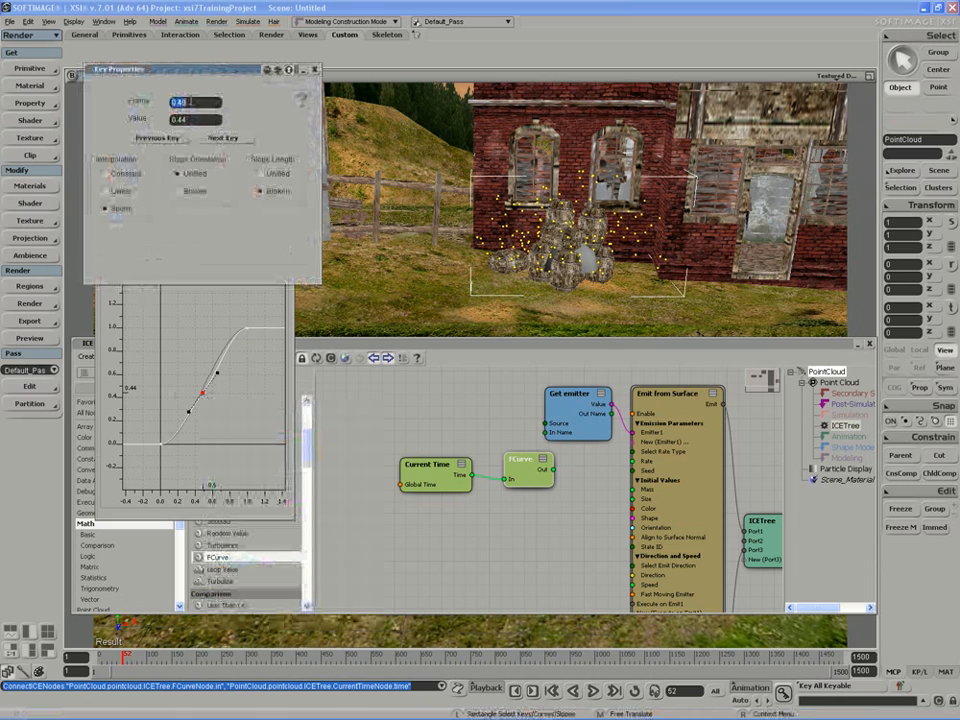
pyautogui.write('0.1')
pyautogui.press('Return')
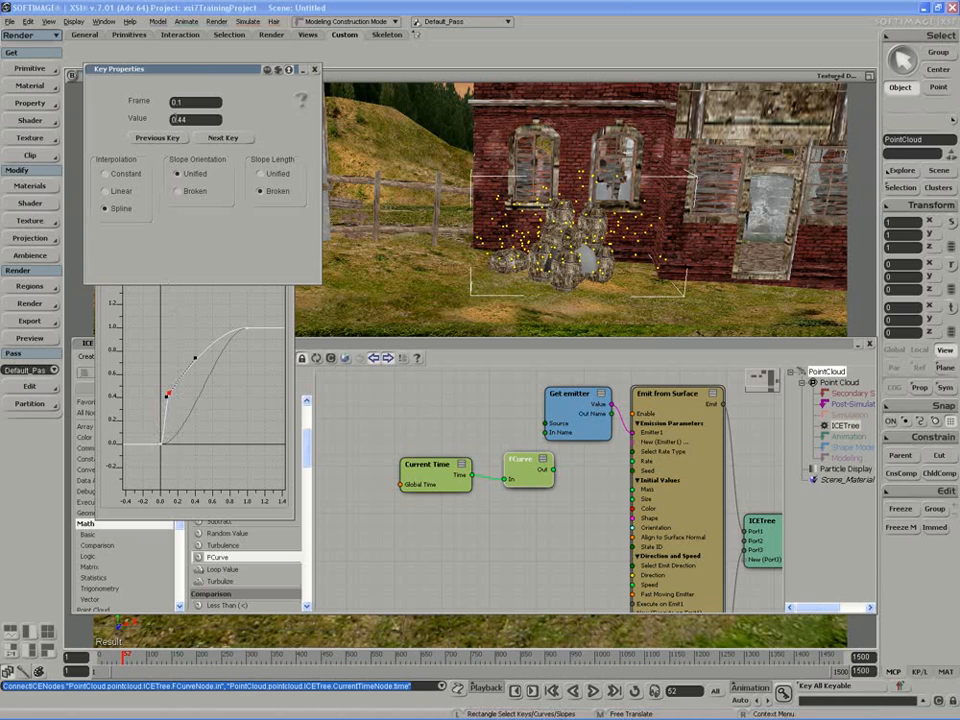
pyautogui.moveTo(190, 120); pyautogui.dragTo(173, 122)
pyautogui.write('2500')
pyautogui.press('Return')
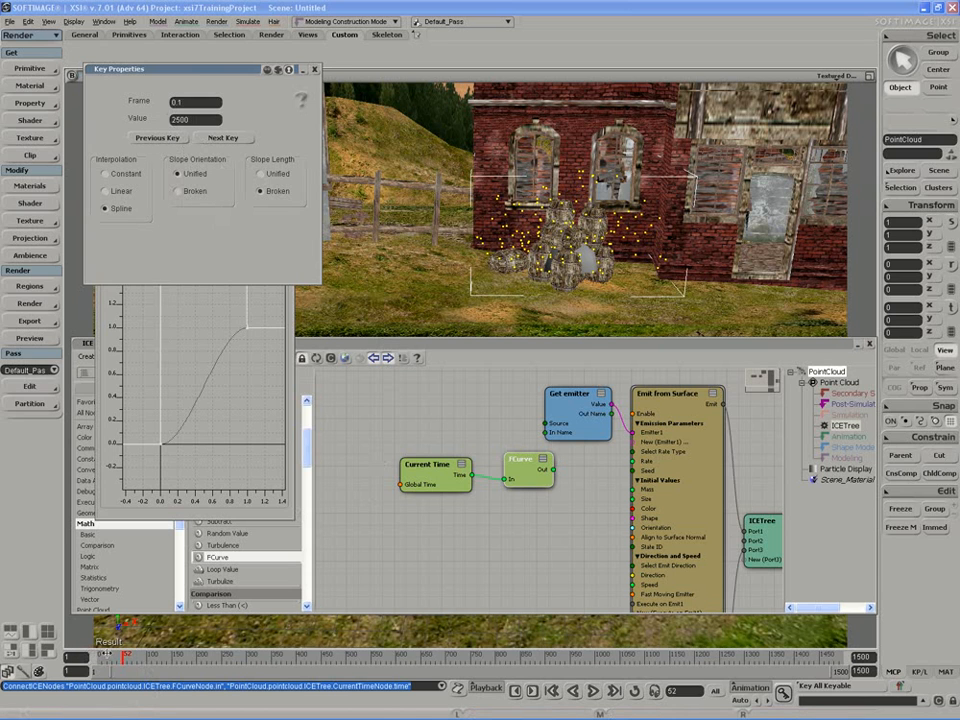
# Play the particle simulation forward briefly and stop it.
pyautogui.click(594, 692)
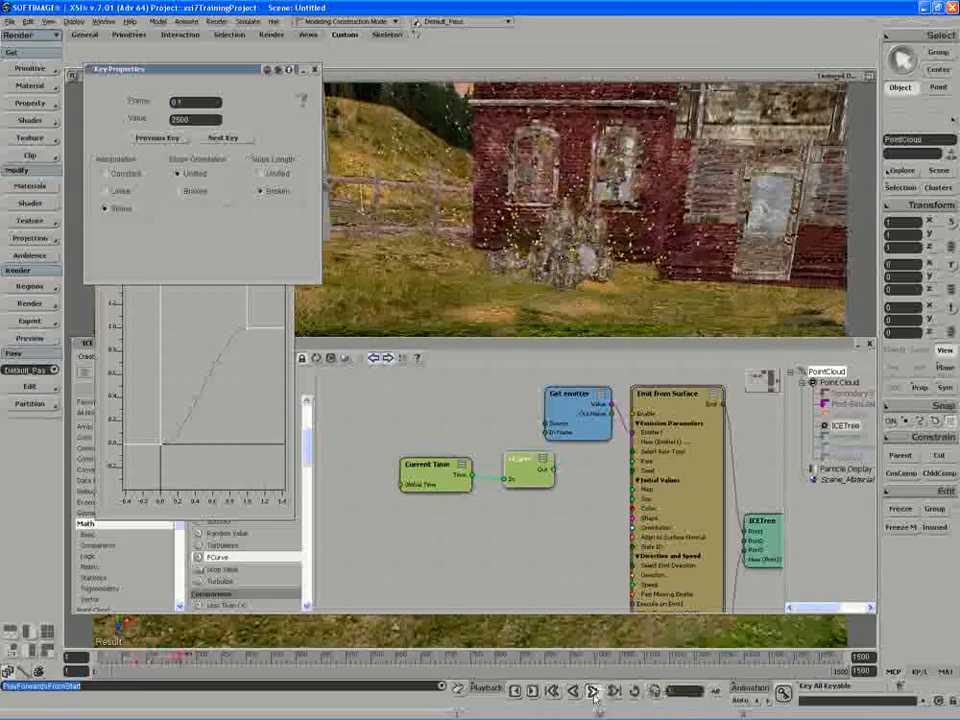
pyautogui.click(594, 692)
# Move the peak key of the FCurve's modulating profile to frame 0.02, keeping its value at 2500.
pyautogui.click(184, 439)
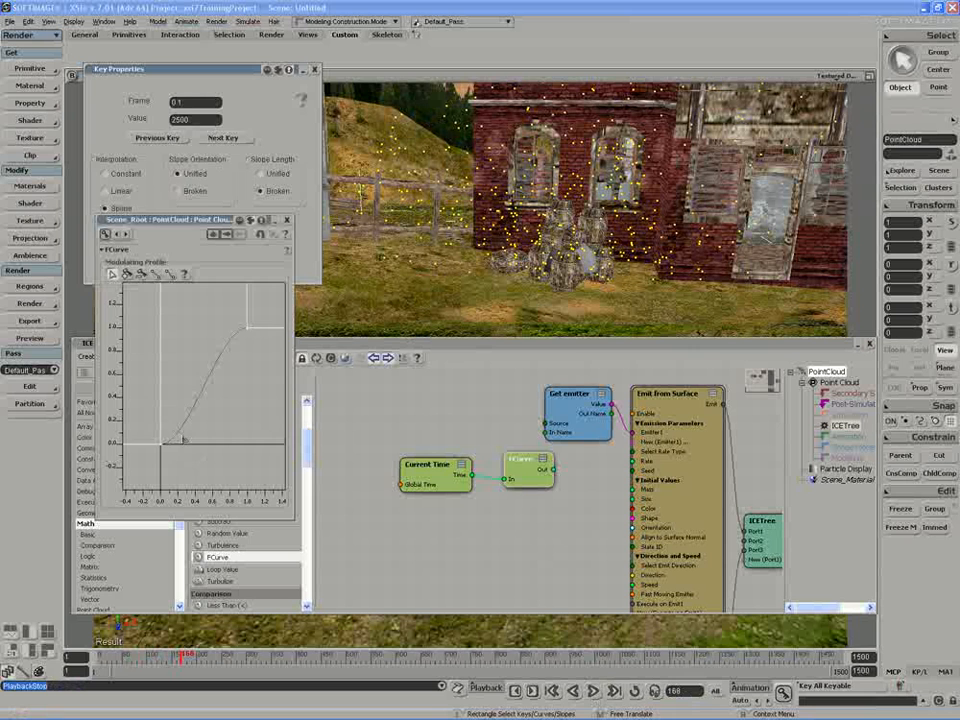
pyautogui.press('z')
pyautogui.moveTo(189, 384); pyautogui.dragTo(199, 403)
pyautogui.scroll(-4, 199, 403)
pyautogui.press('a')
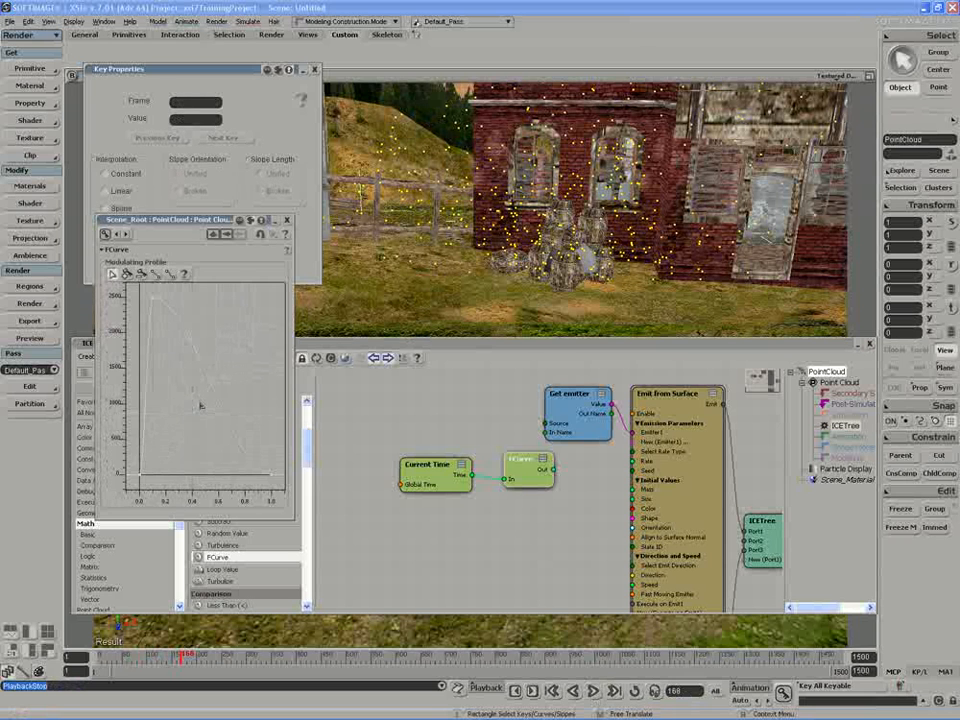
pyautogui.click(262, 485)
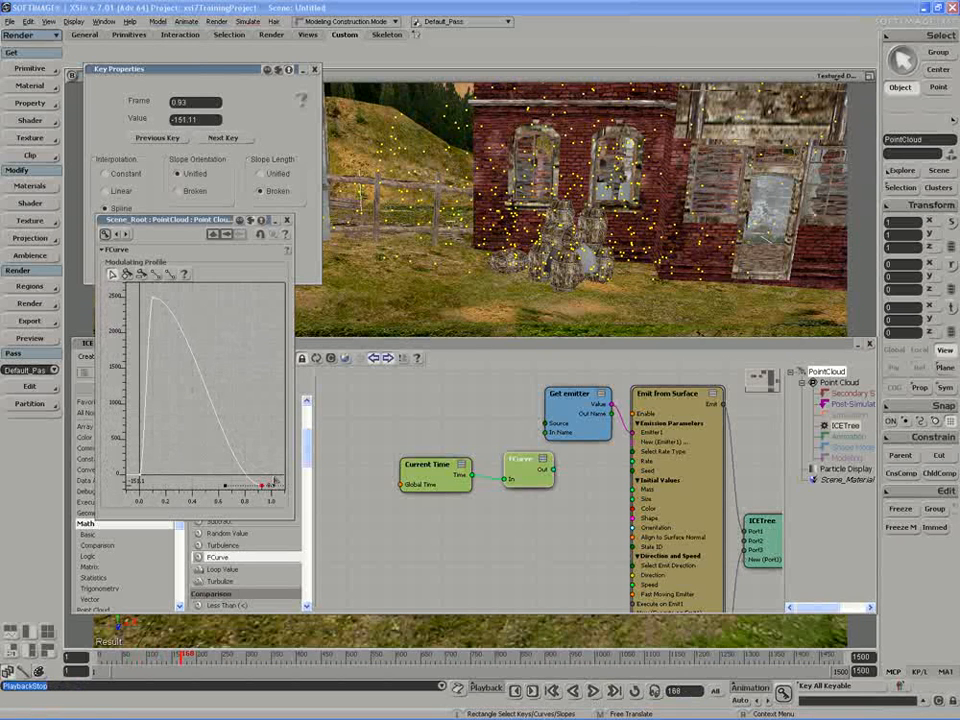
pyautogui.hotkey('ctrl', 'z')
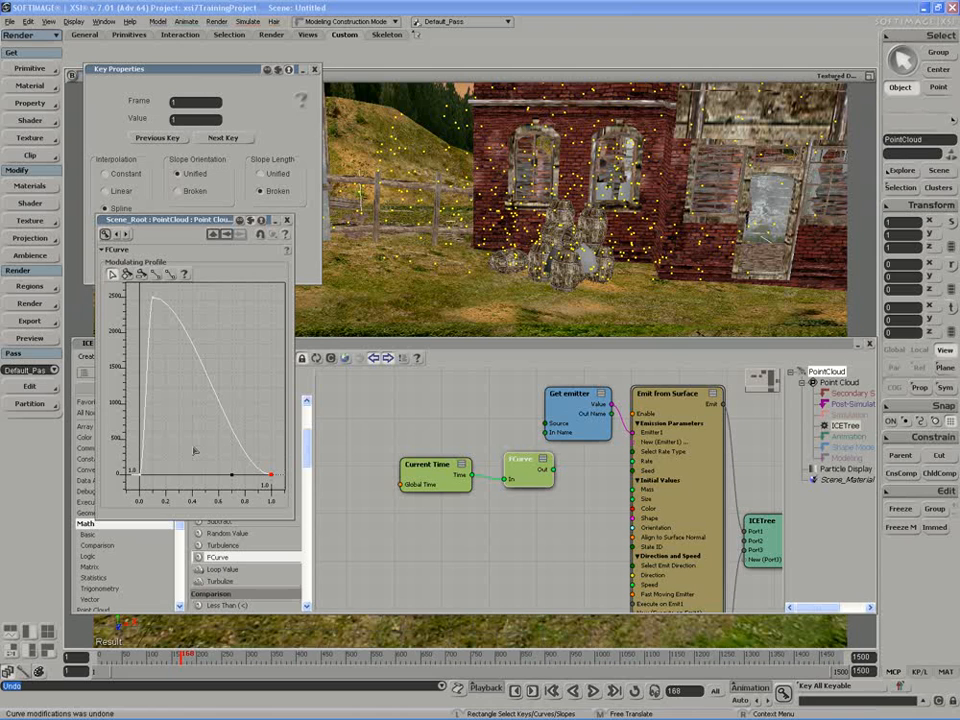
pyautogui.click(151, 299)
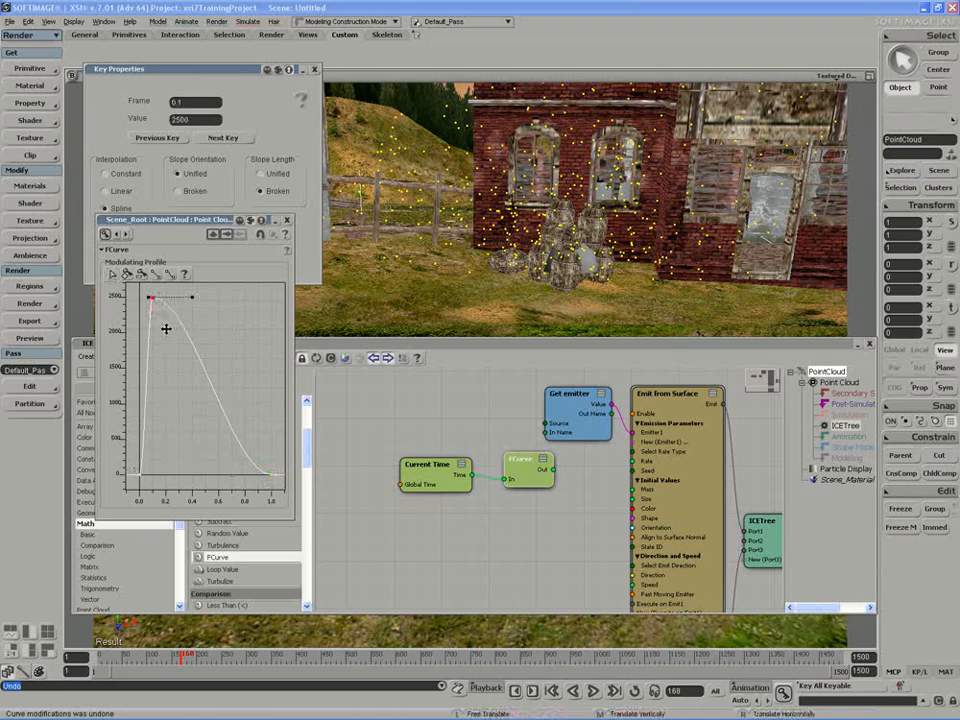
pyautogui.moveTo(165, 327); pyautogui.dragTo(158, 328, button='right')
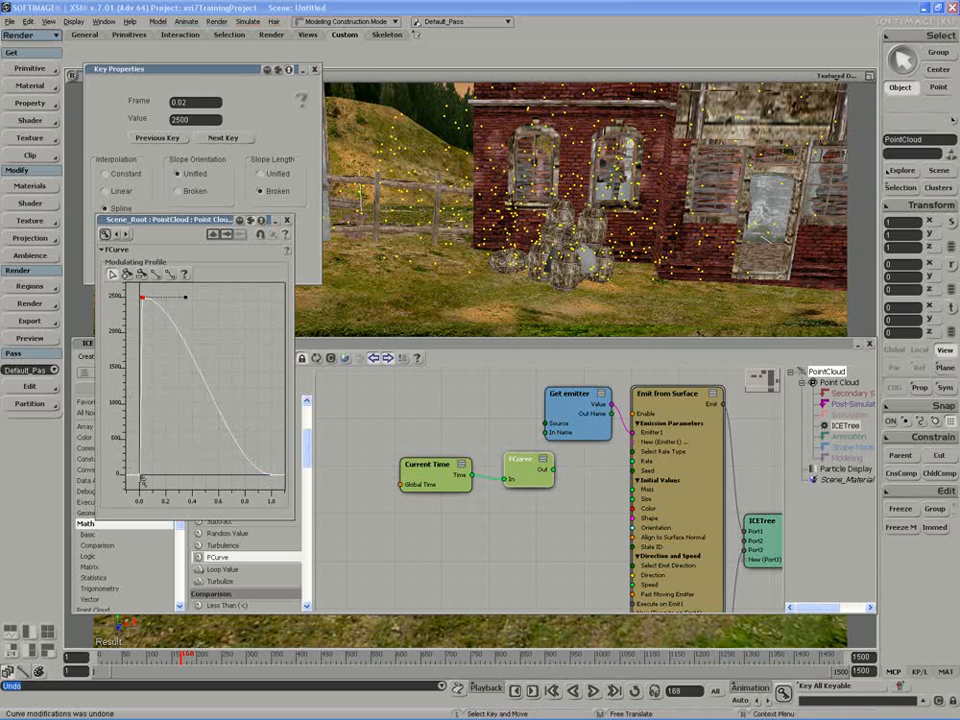
# Move the profile's end key to frame 0.1 with value 1 and briefly play the simulation.
pyautogui.click(271, 475)
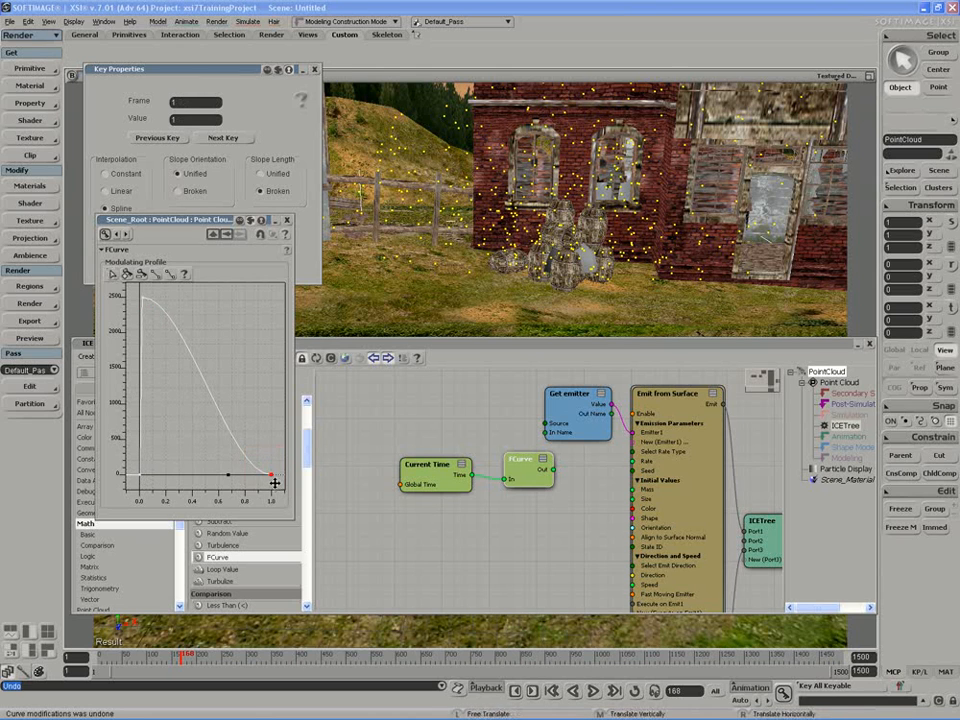
pyautogui.moveTo(272, 478); pyautogui.dragTo(166, 483, button='right')
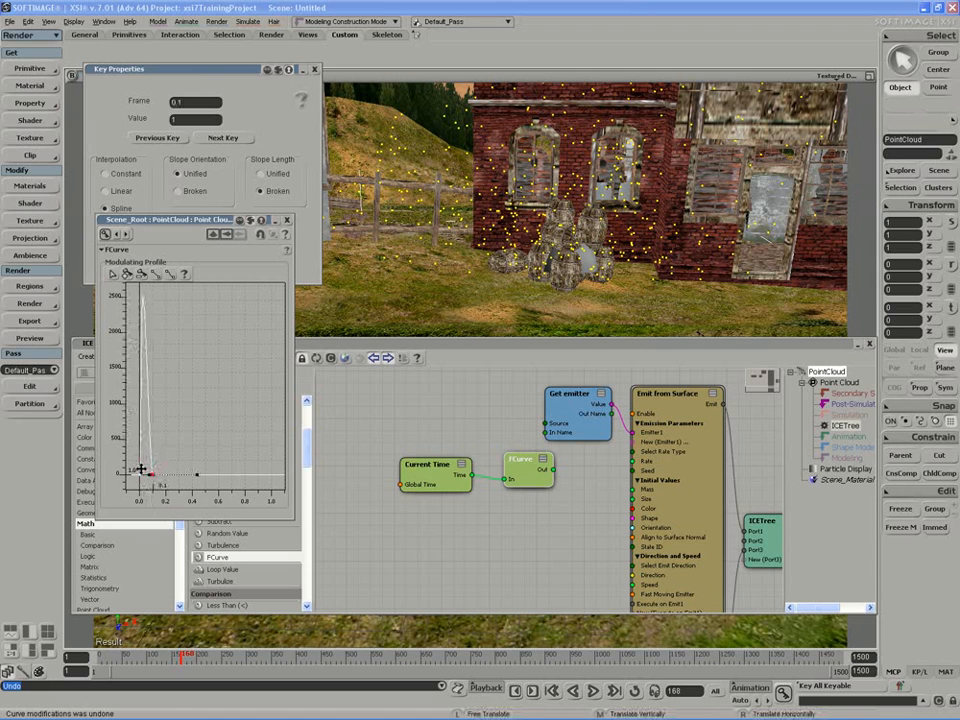
pyautogui.click(593, 691)
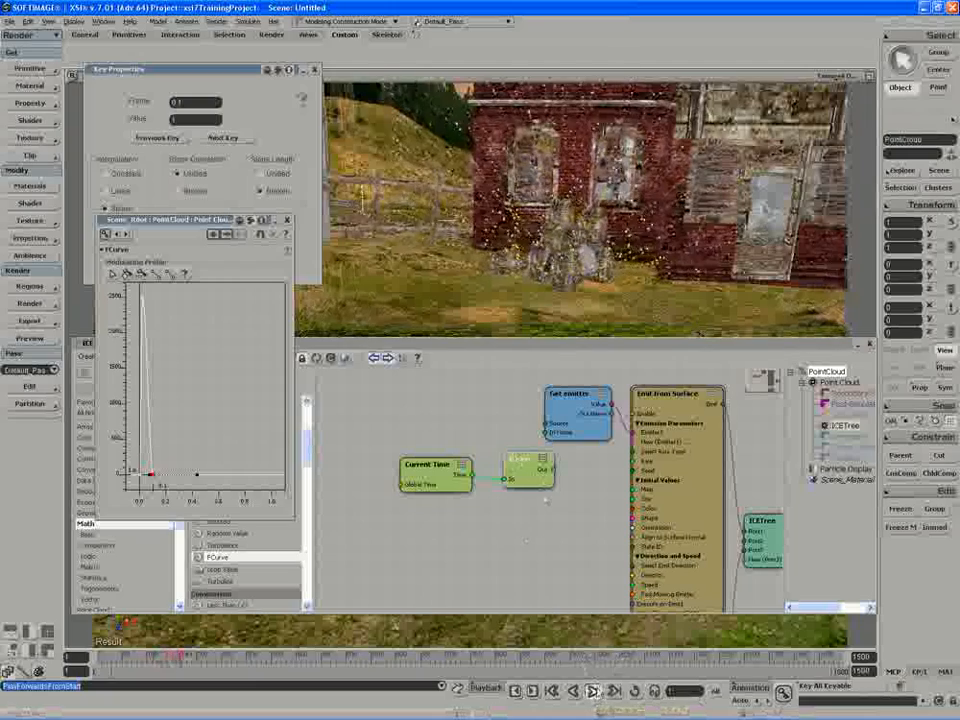
pyautogui.press('Escape')
# Connect the FCurve node's output to the Rate input of Emit from Surface and briefly play the simulation.
pyautogui.moveTo(553, 471); pyautogui.dragTo(641, 461)
pyautogui.click(593, 692)
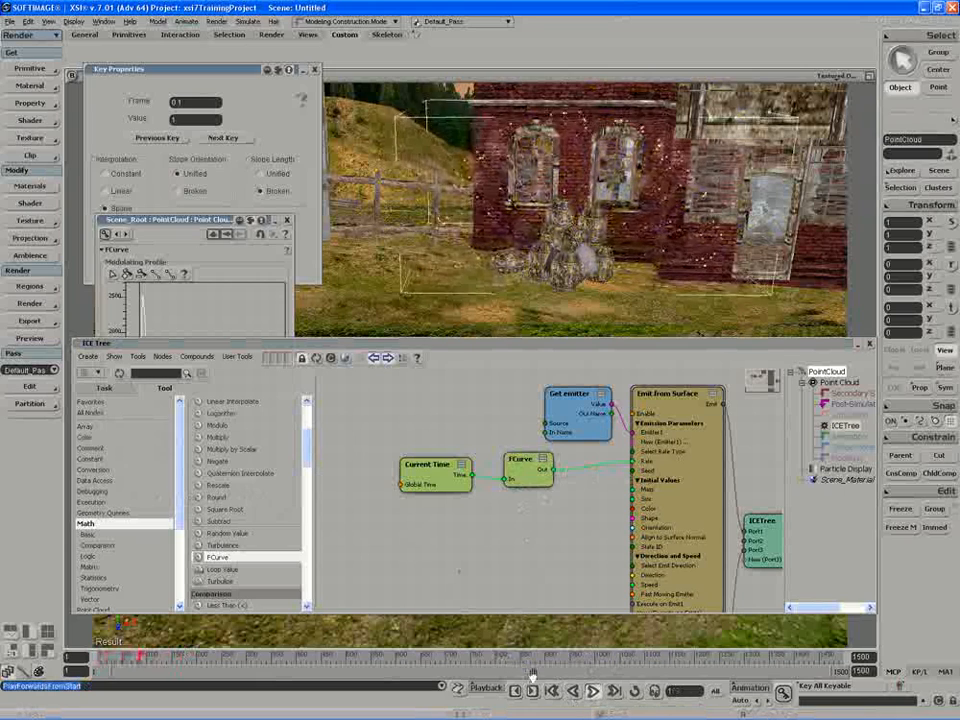
pyautogui.click(593, 692)
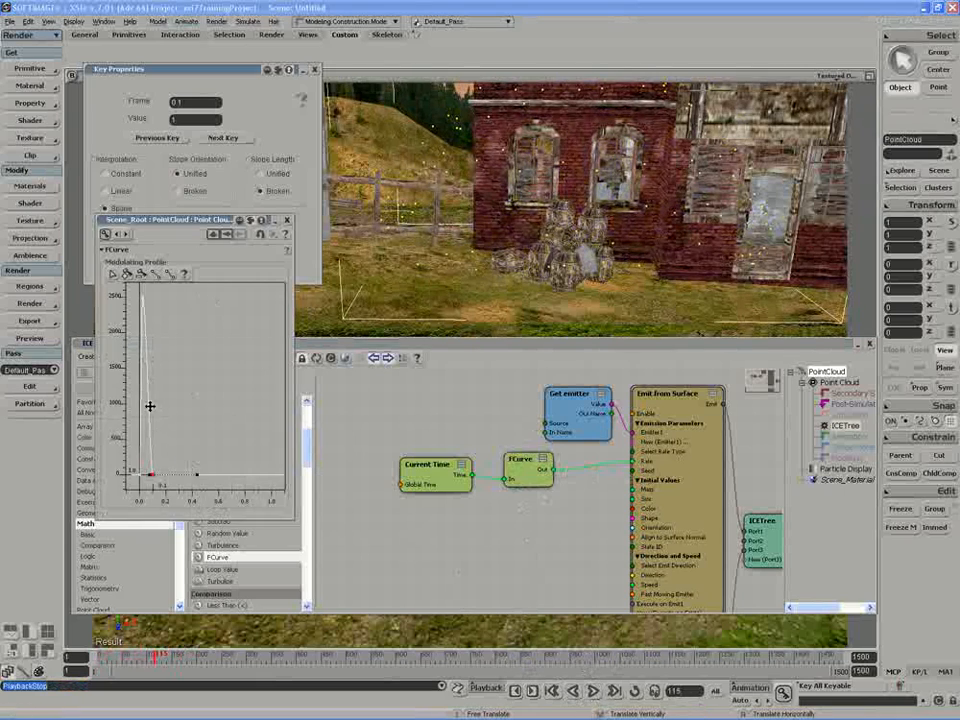
# Move the profile's end key to about frame 0.61 and play the simulation from the start.
pyautogui.moveTo(160, 470); pyautogui.dragTo(220, 460)
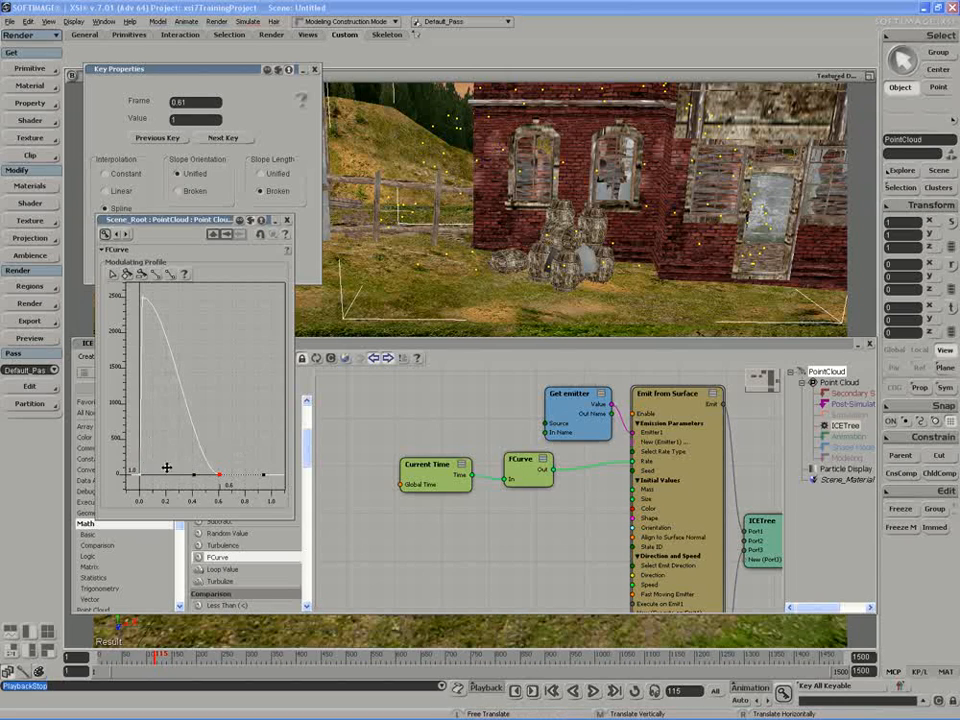
pyautogui.click(591, 692)
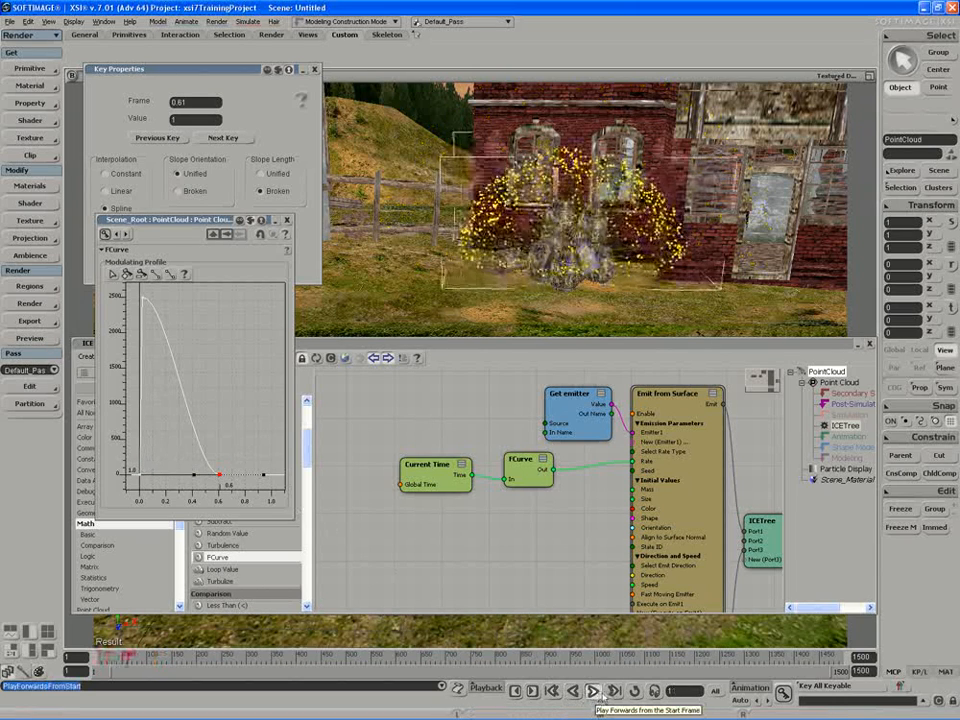
pyautogui.click(597, 693)
# Move the profile's end key to frame 1 with value 1 and replay the particle simulation.
pyautogui.moveTo(207, 396); pyautogui.dragTo(258, 400, button='right')
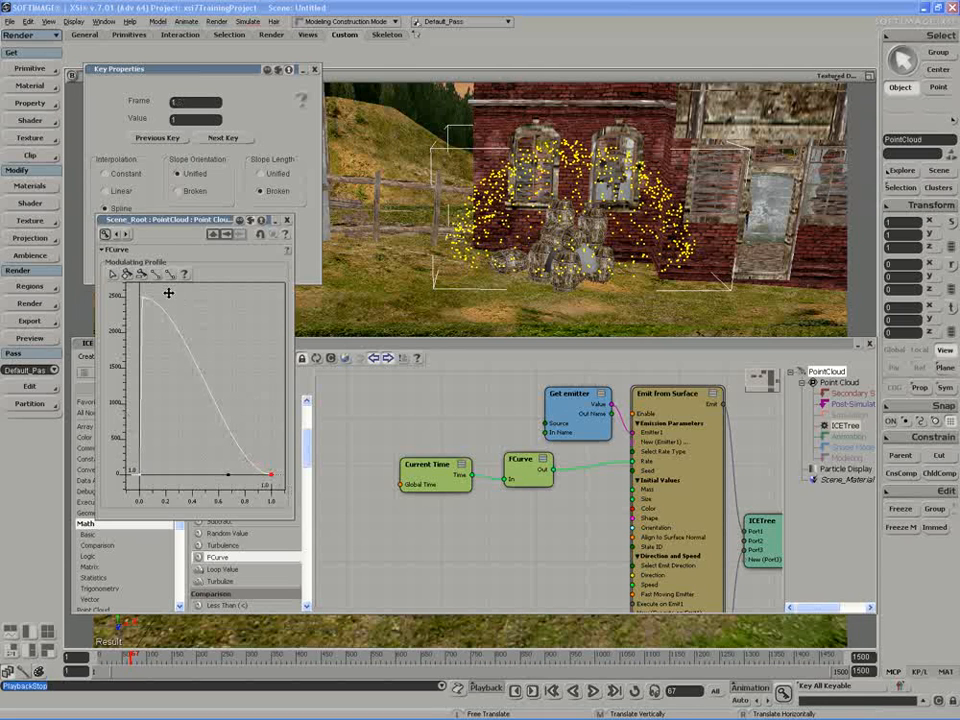
pyautogui.click(592, 692)
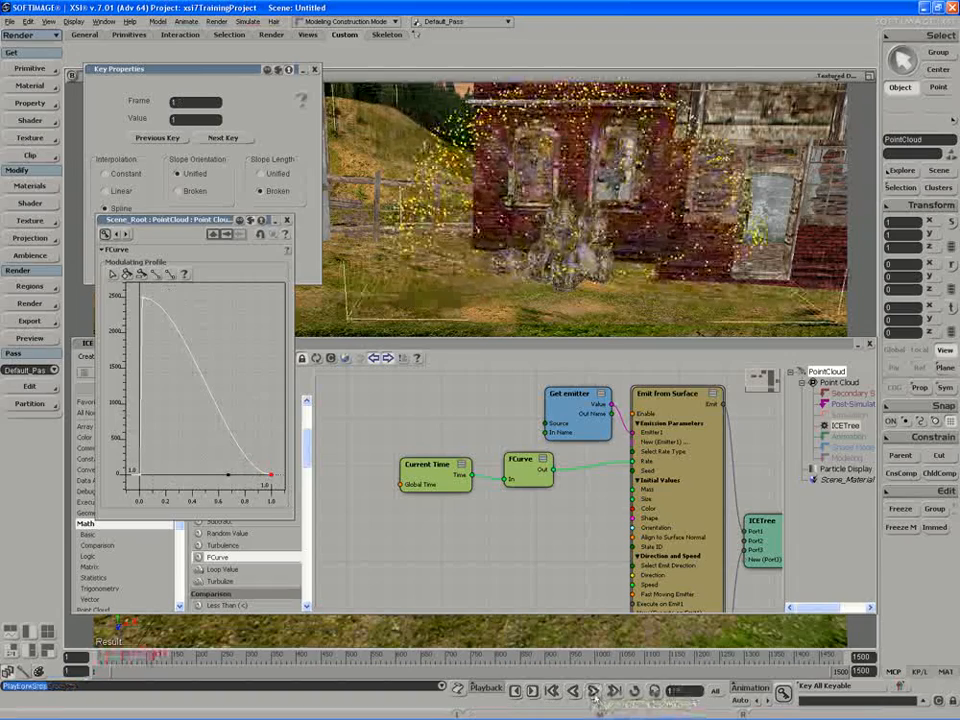
pyautogui.click(592, 692)
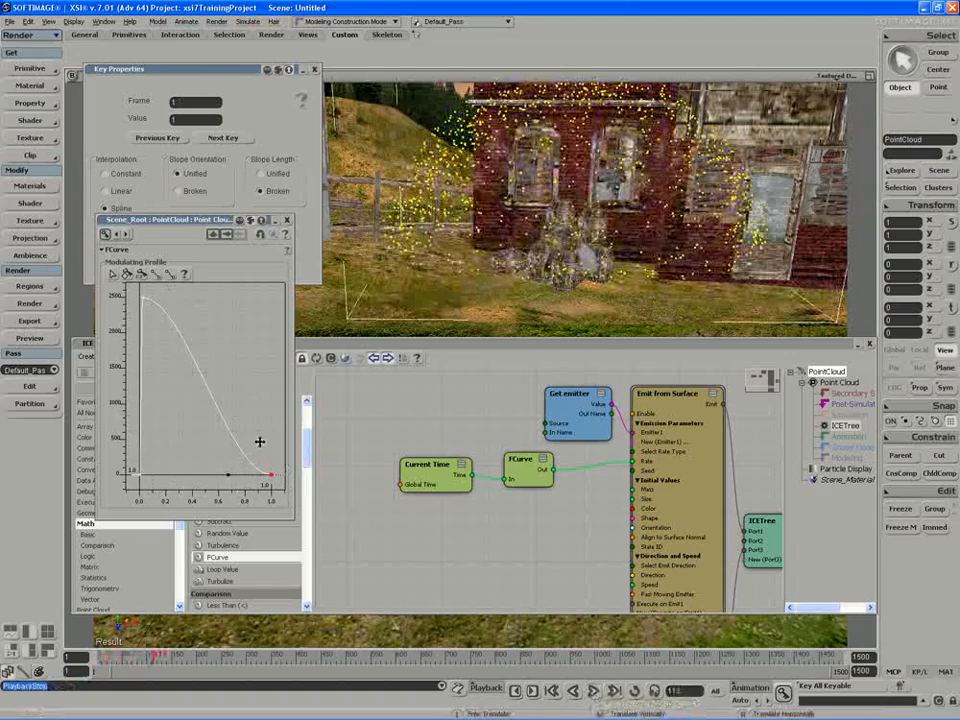
# Lengthen the peak key's outgoing slope handle horizontally to about frame 1.05, playing the simulation to check the emission.
pyautogui.click(157, 299)
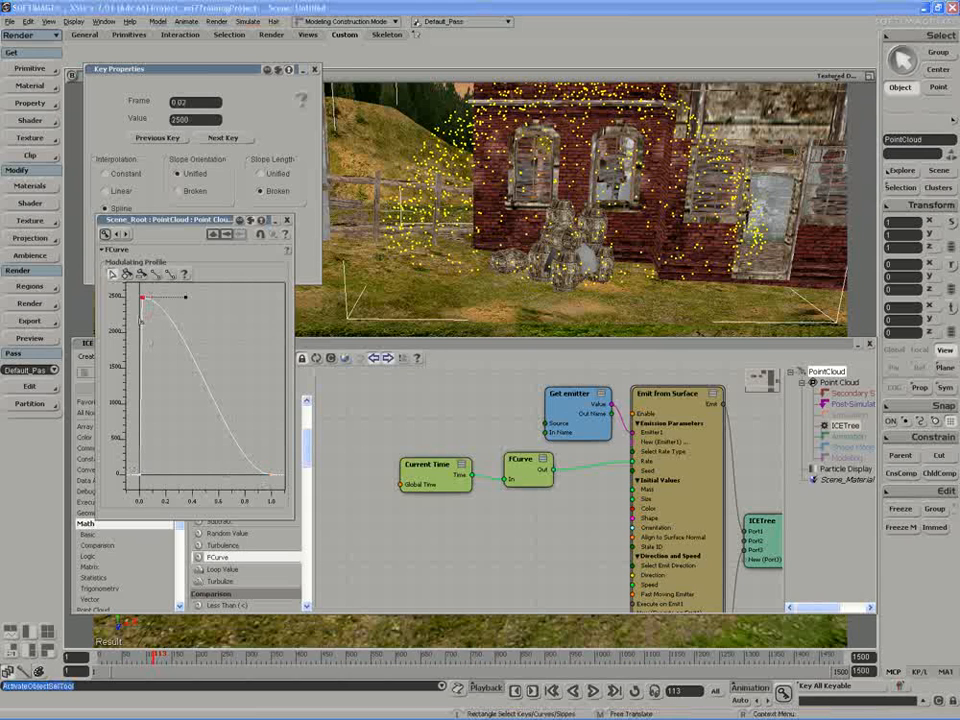
pyautogui.moveTo(189, 302); pyautogui.dragTo(254, 304)
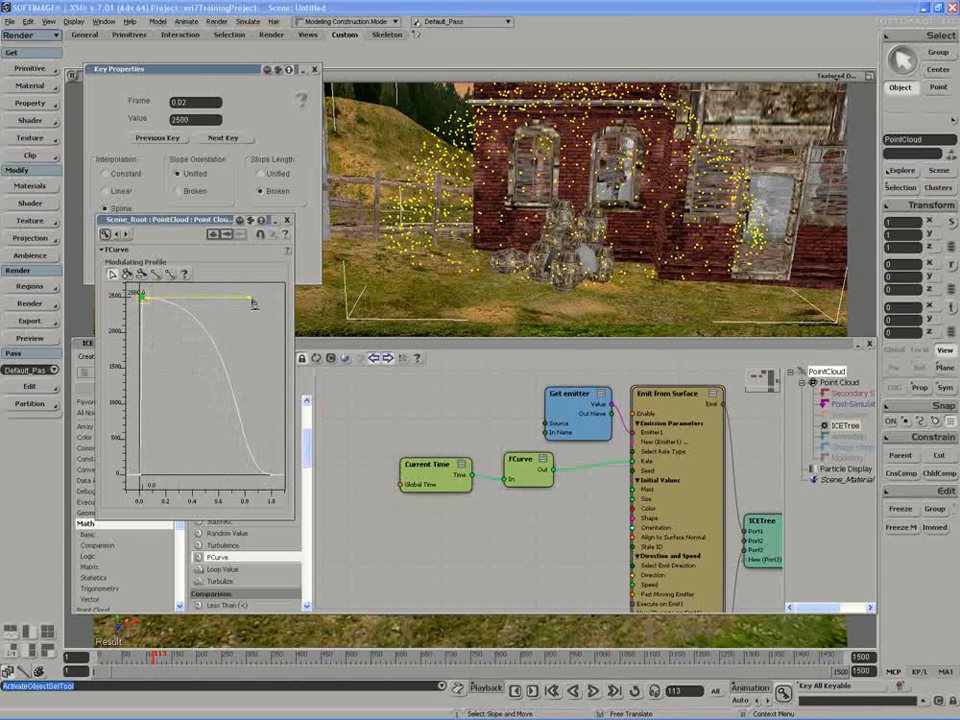
pyautogui.click(594, 692)
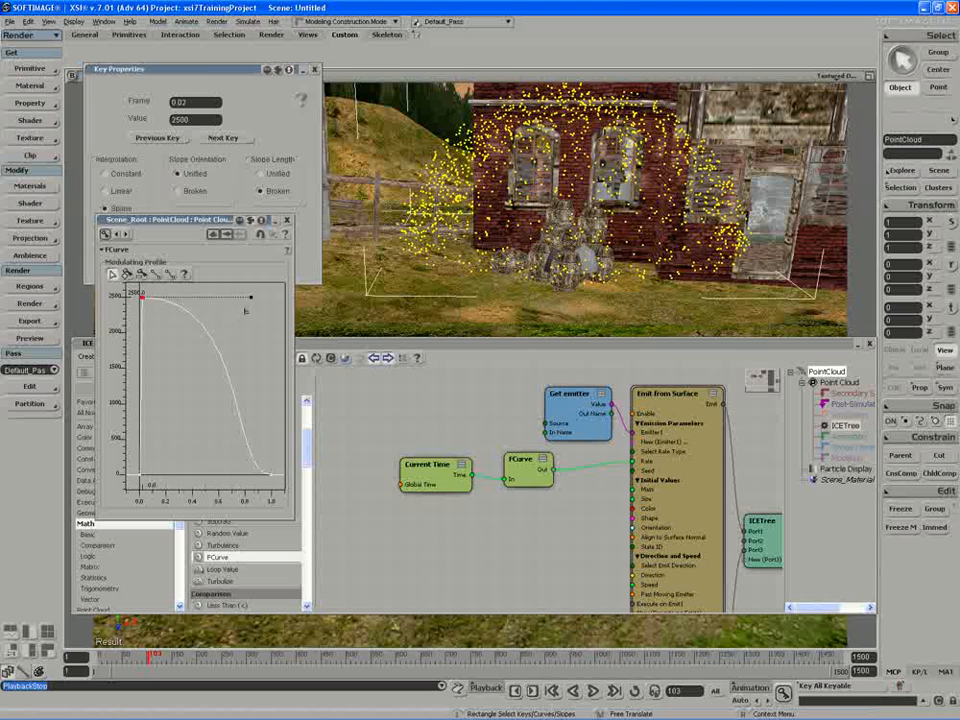
pyautogui.moveTo(252, 300); pyautogui.dragTo(279, 302)
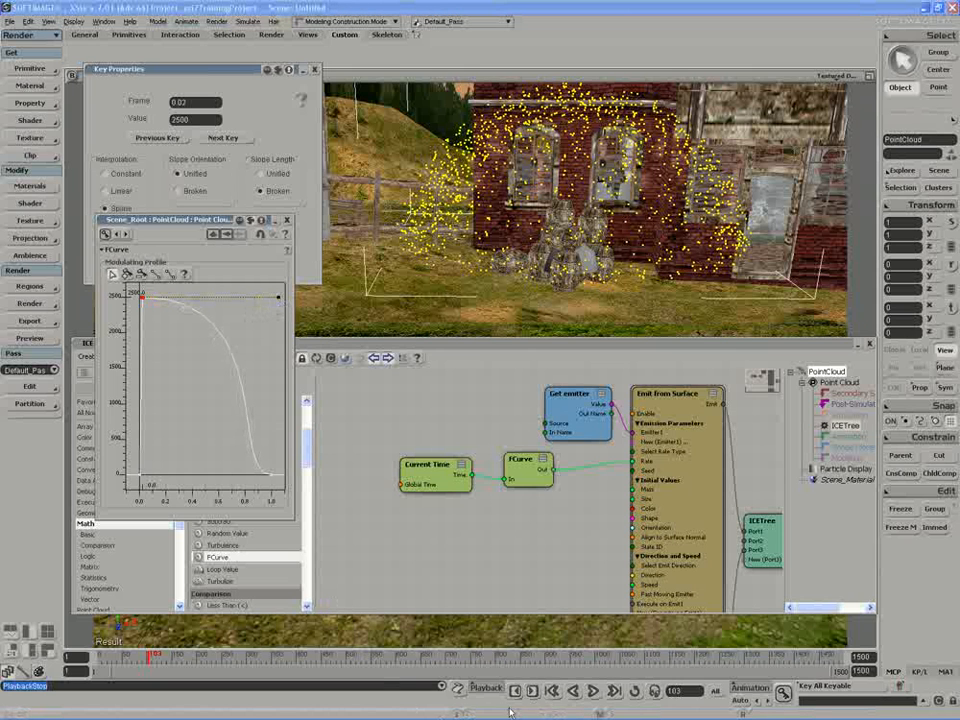
pyautogui.click(592, 692)
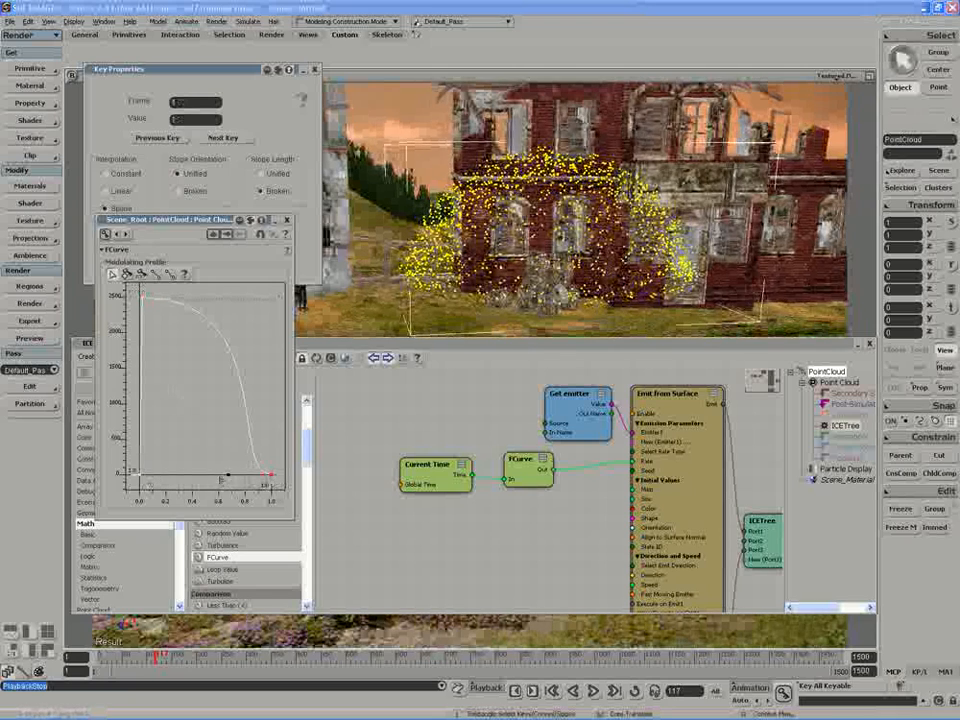
# Lengthen the end key's incoming slope handle horizontally to about frame 0.3 and play the simulation briefly.
pyautogui.moveTo(228, 481); pyautogui.dragTo(206, 481)
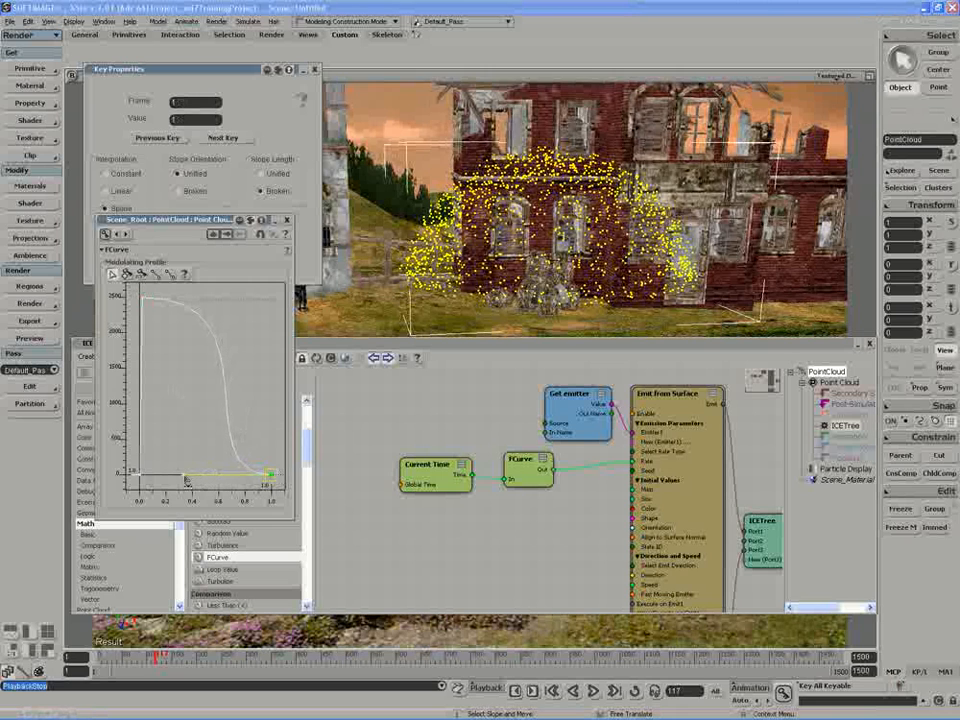
pyautogui.click(593, 691)
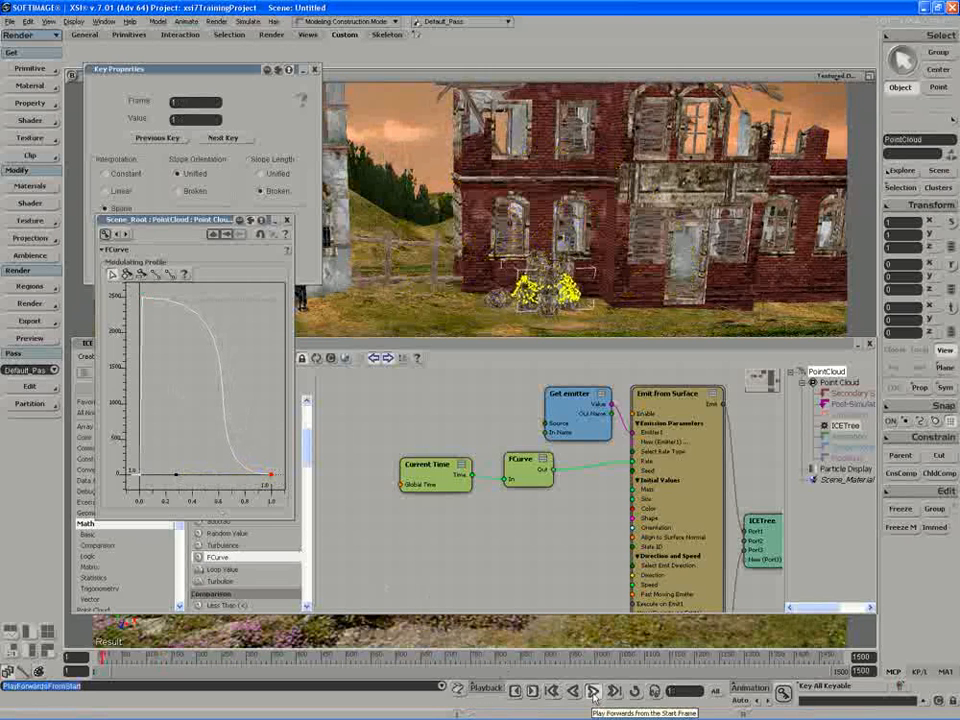
pyautogui.click(594, 693)
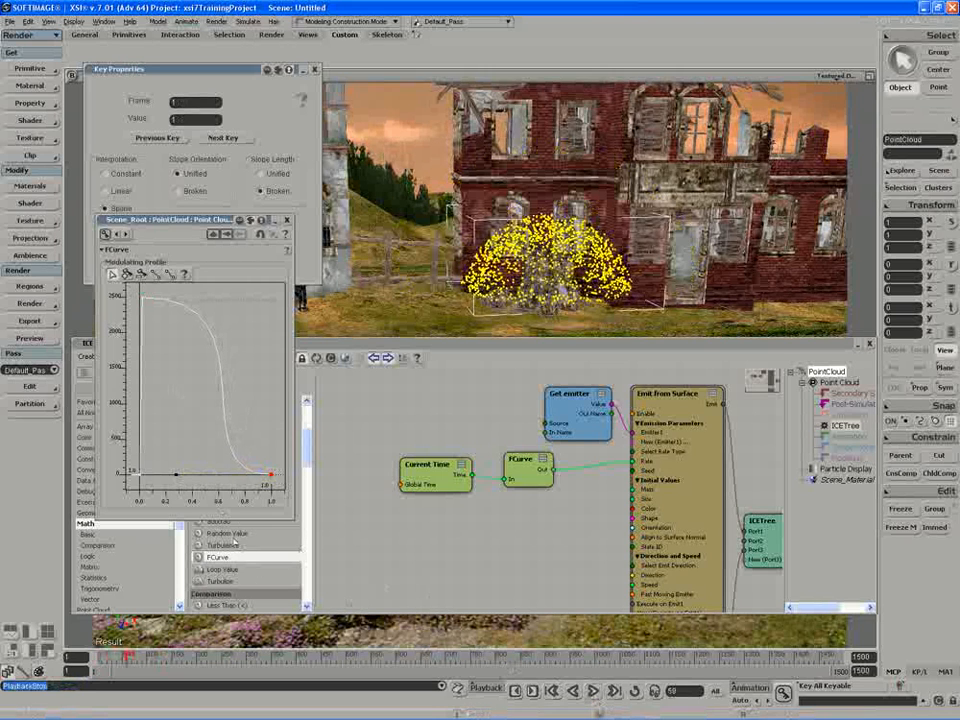
# Swing the end key's slope handle upright so the profile drops steeply at frame 1, and play the simulation.
pyautogui.click(177, 477)
pyautogui.moveTo(177, 477); pyautogui.dragTo(274, 462)
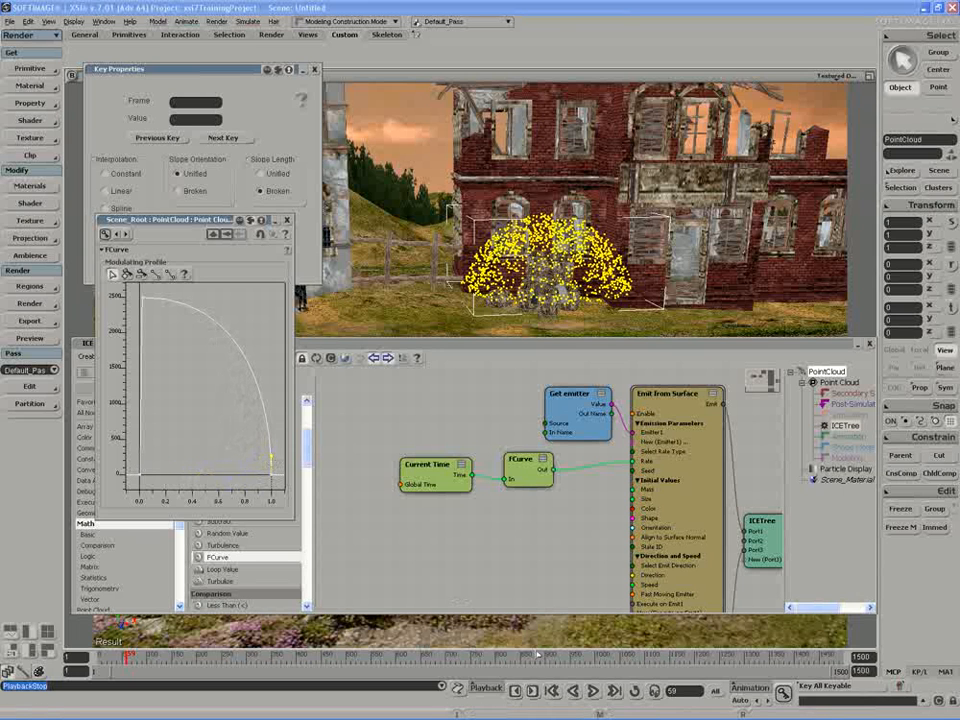
pyautogui.click(593, 691)
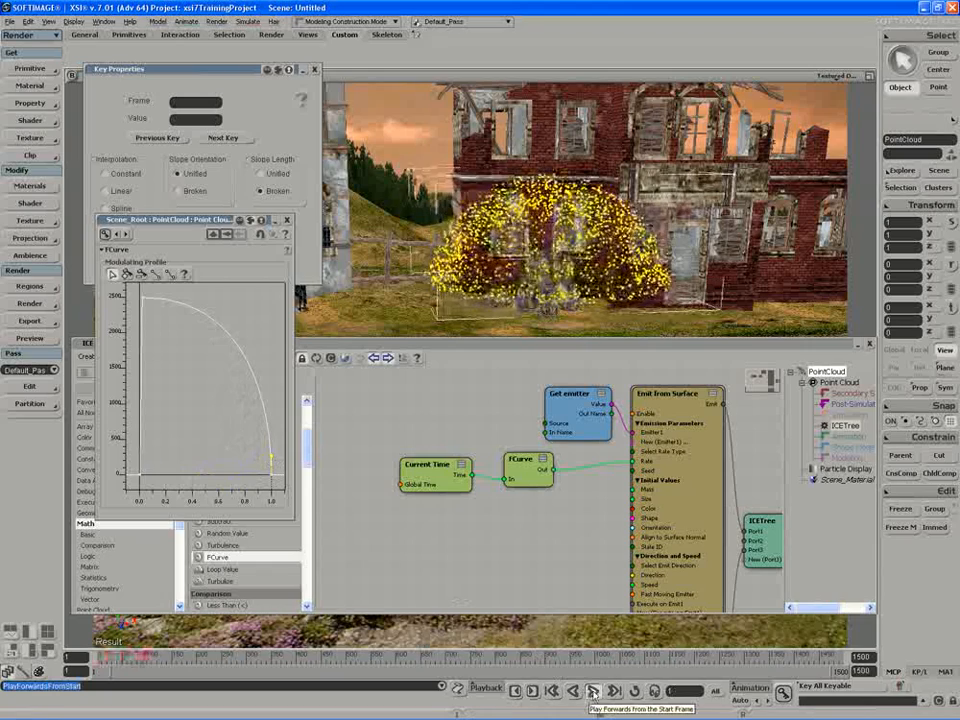
pyautogui.click(593, 692)
pyautogui.press('s')
pyautogui.moveTo(585, 240); pyautogui.dragTo(595, 240, button='right')
pyautogui.moveTo(478, 284); pyautogui.dragTo(503, 279, button='right')
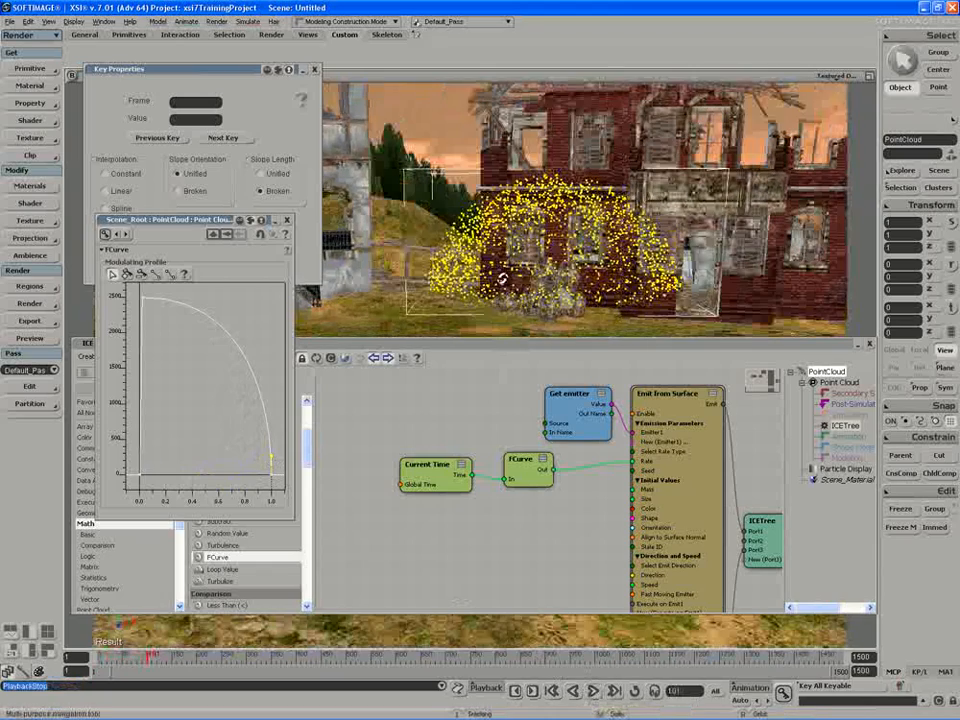